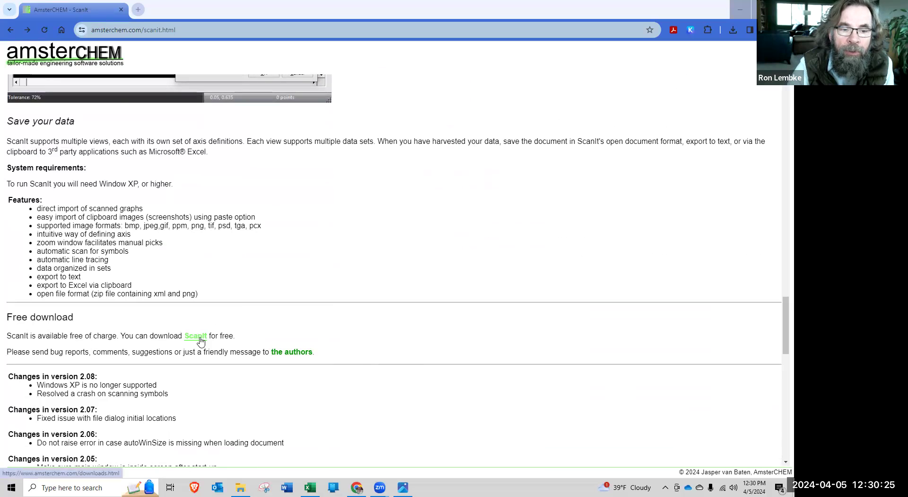
Download the ScanIt.2.0.8.0.exe installer from the amsterCHEM downloads page and open the downloaded file
left_click(195, 335)
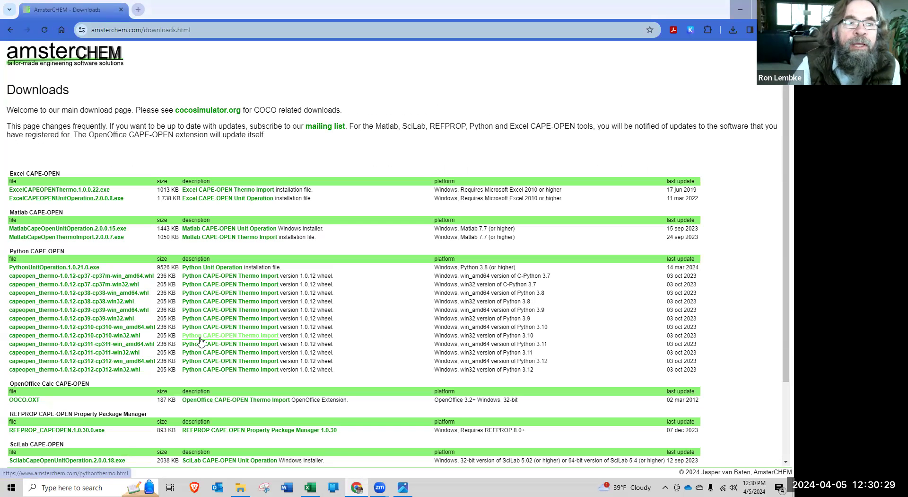
scroll(248, 303, "down", 2)
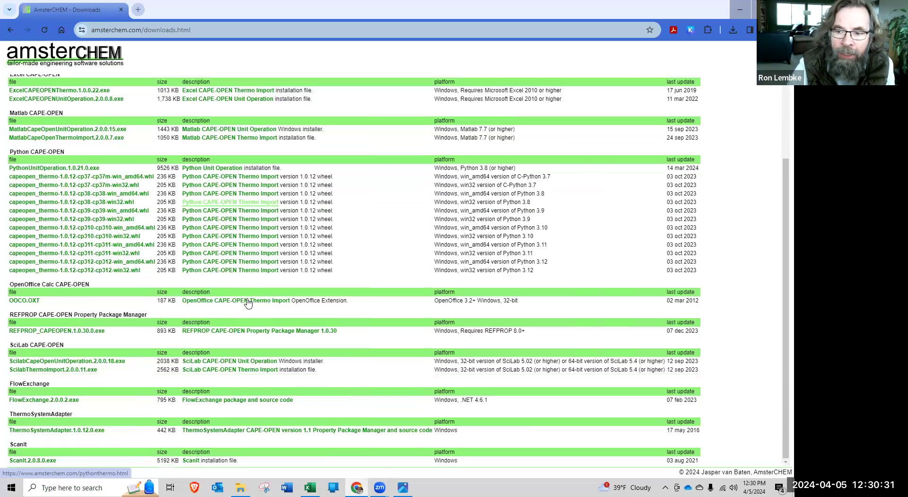
left_click(46, 464)
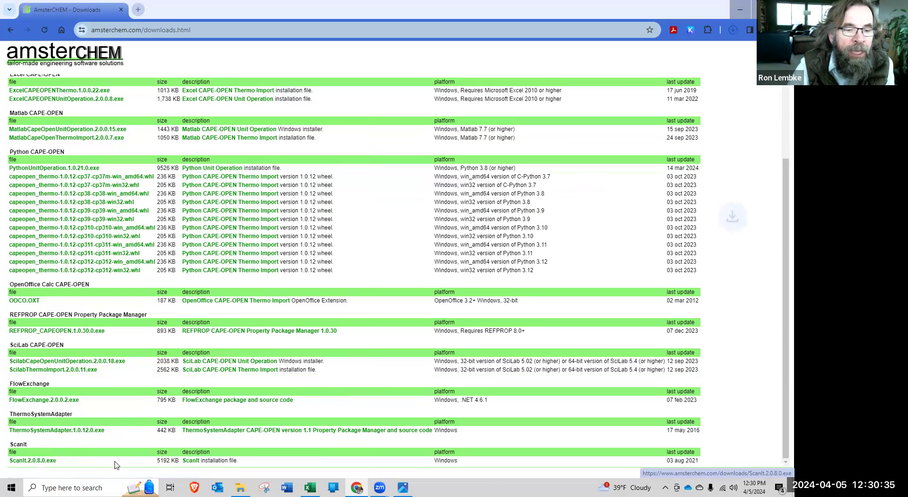
mouse_move(664, 57)
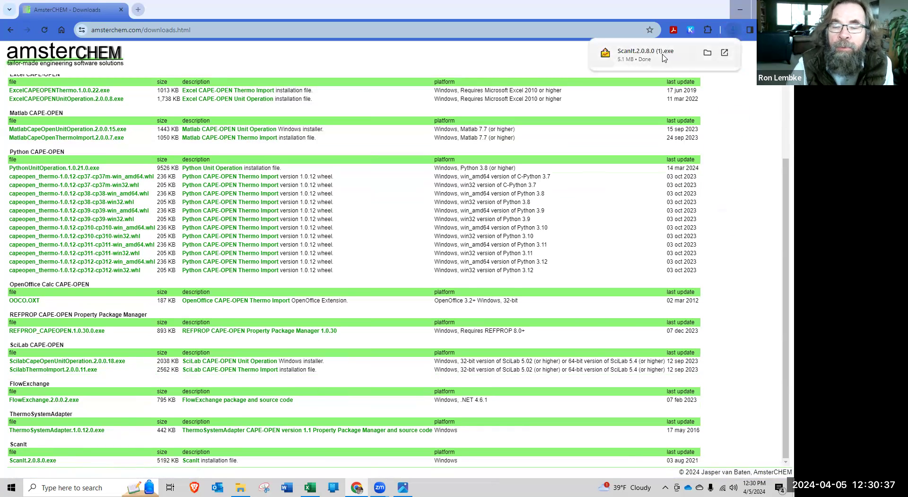
left_click(681, 57)
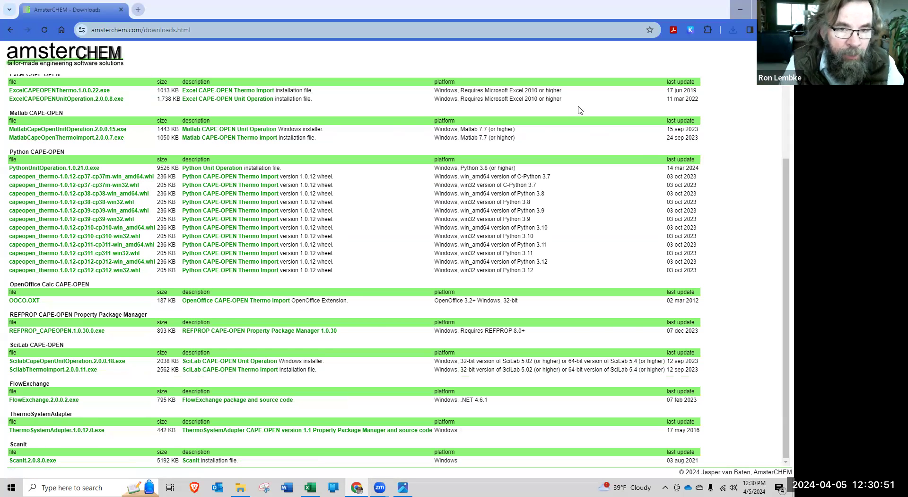
key("alt+Tab")
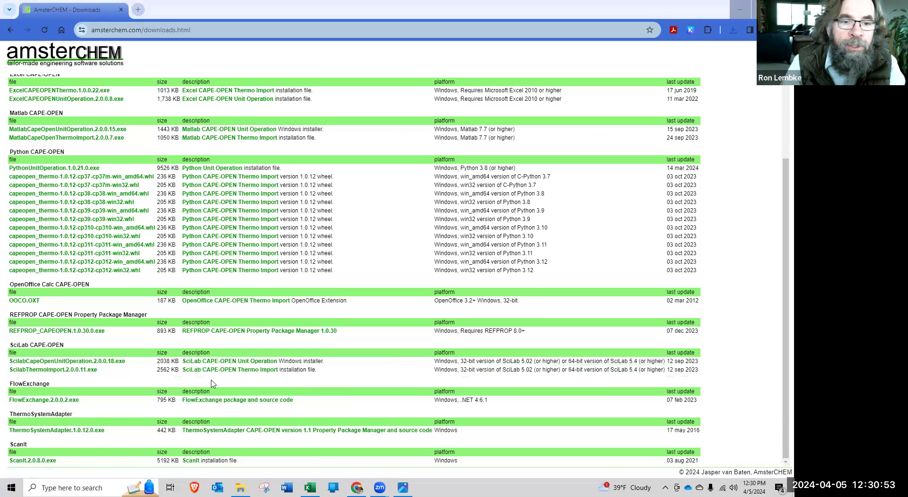
Search Windows for the ScanIt application and launch it
left_click(71, 487)
type("sca")
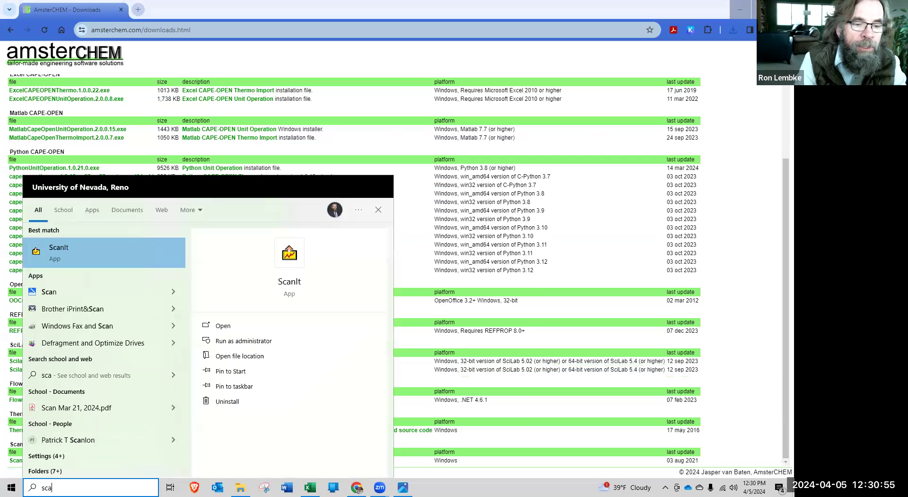
left_click(54, 246)
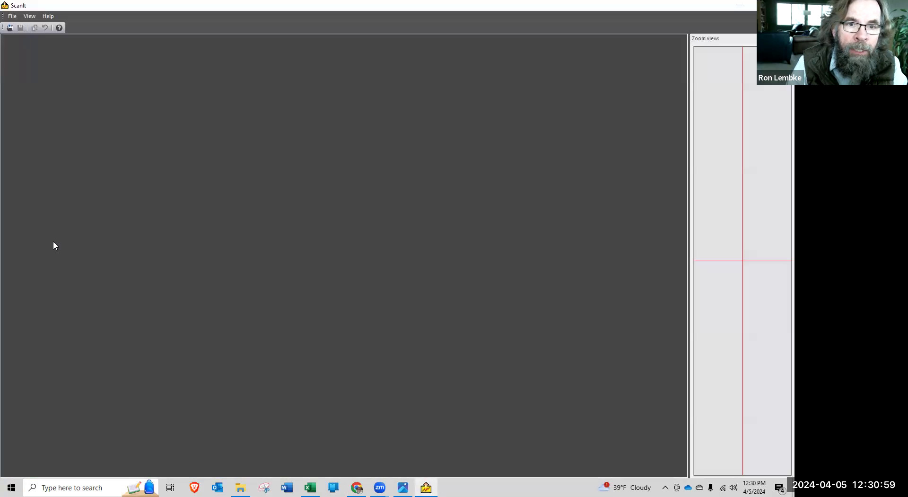
Open the image Historical College rates.JPG from the Graphs folder
left_click(14, 17)
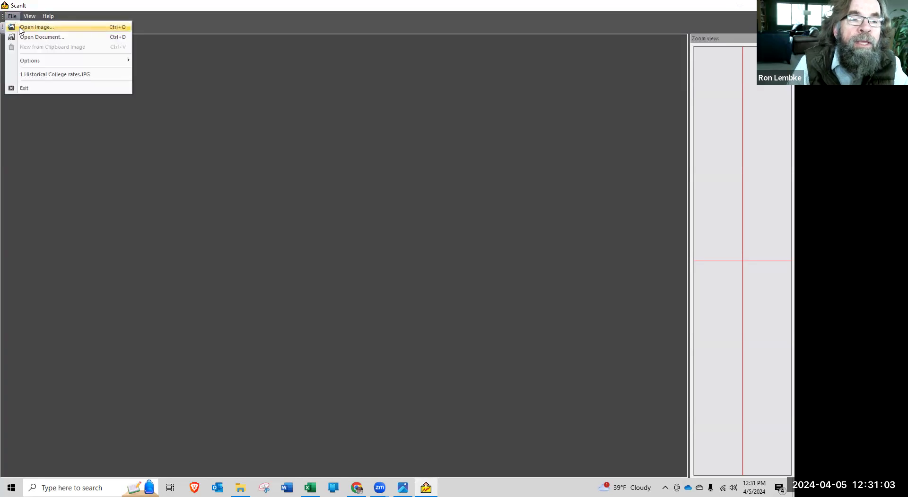
left_click(29, 26)
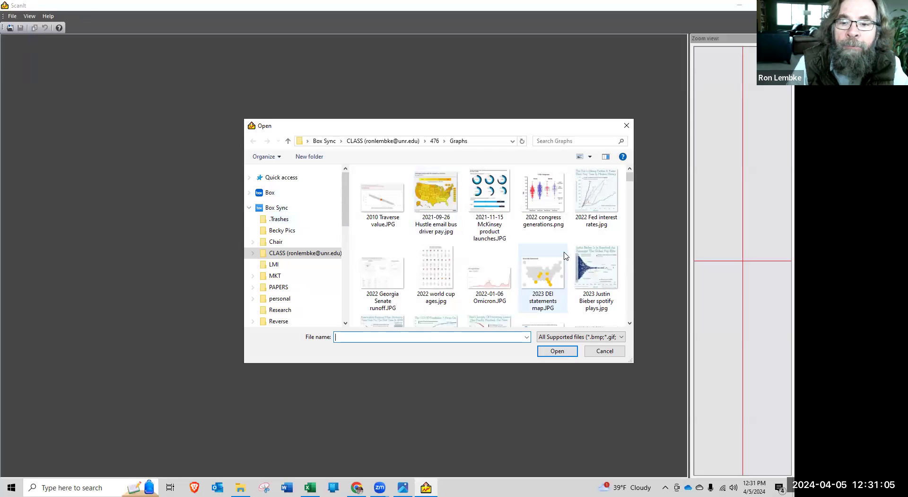
scroll(565, 256, "down", 5)
scroll(565, 255, "down", 10)
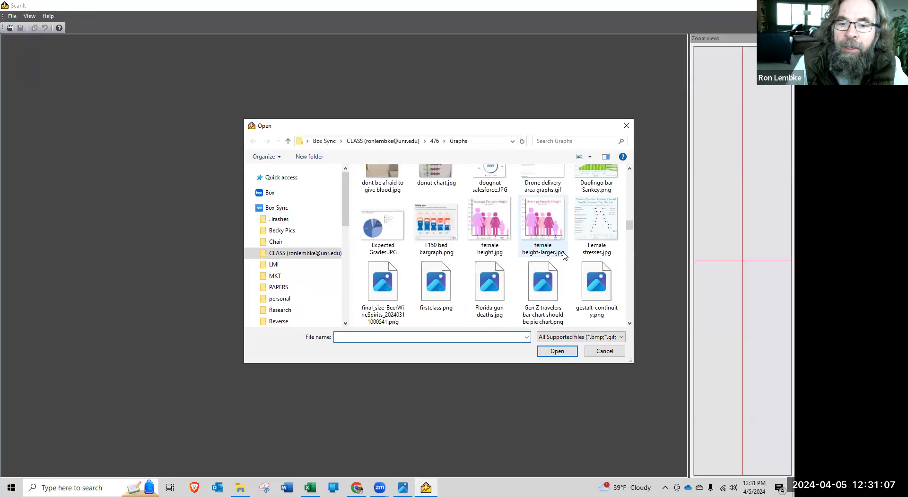
scroll(564, 255, "up", 5)
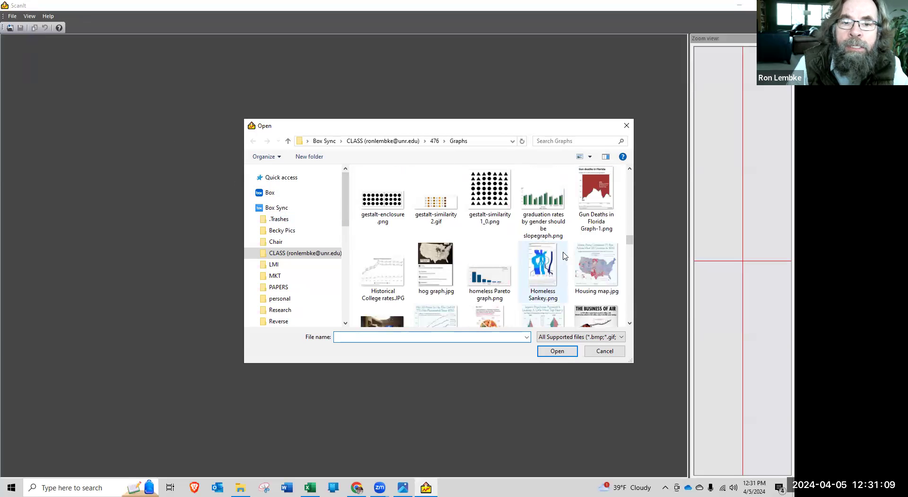
double_click(382, 274)
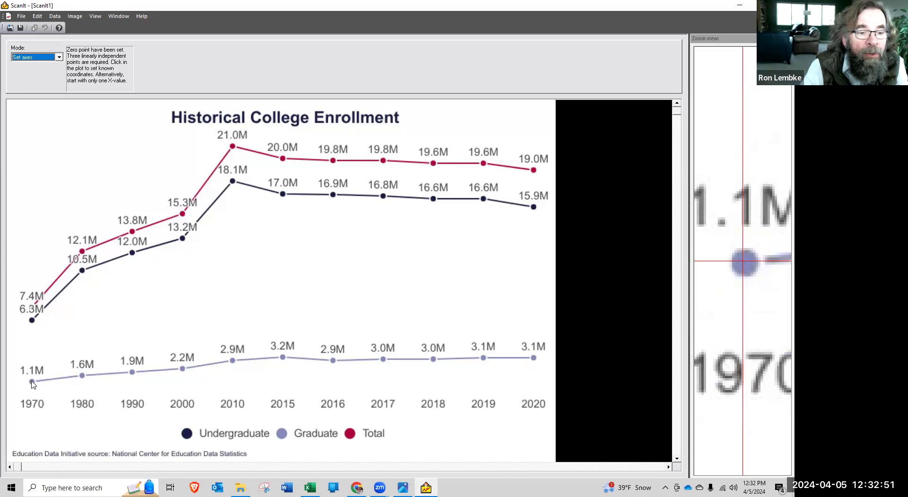
Set the first axis reference point on the 1970 graduate marker, with X 1970 and Y 1.1
left_click(31, 380)
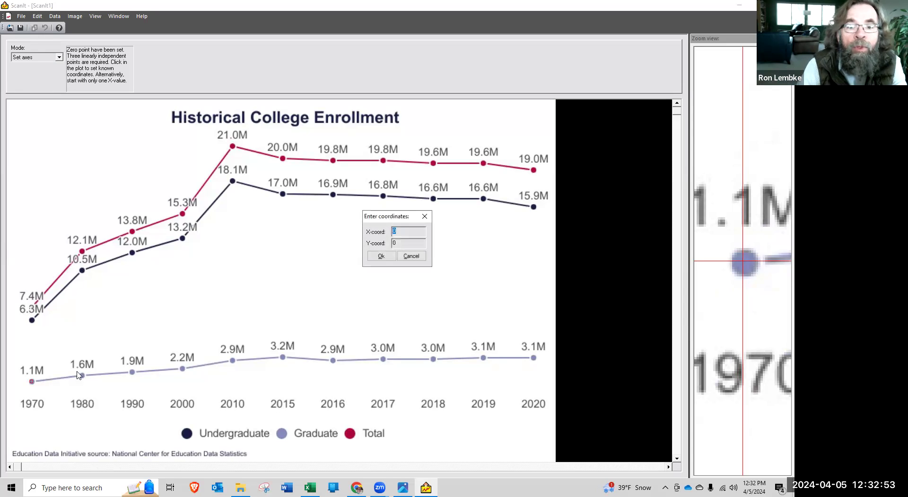
left_click(410, 233)
key("BackSpace")
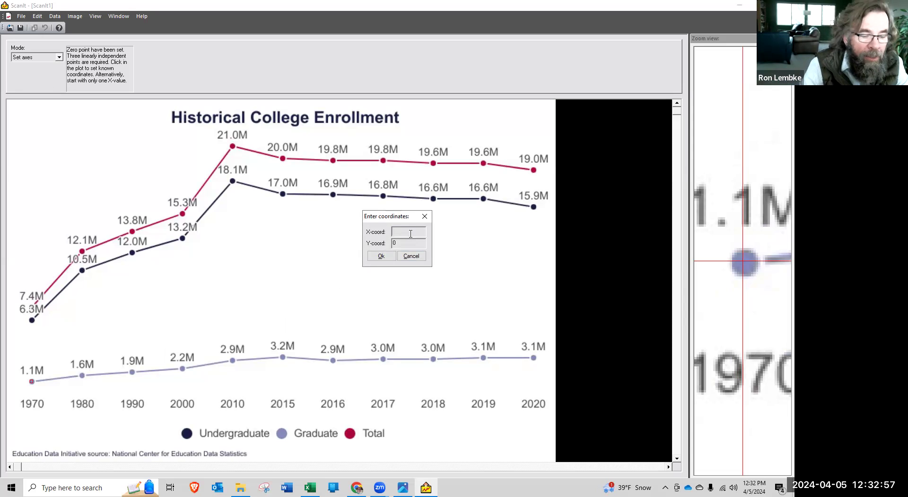
type("1970")
left_click(414, 242)
left_click_drag(383, 243, 379, 242)
type("1.1")
left_click(381, 255)
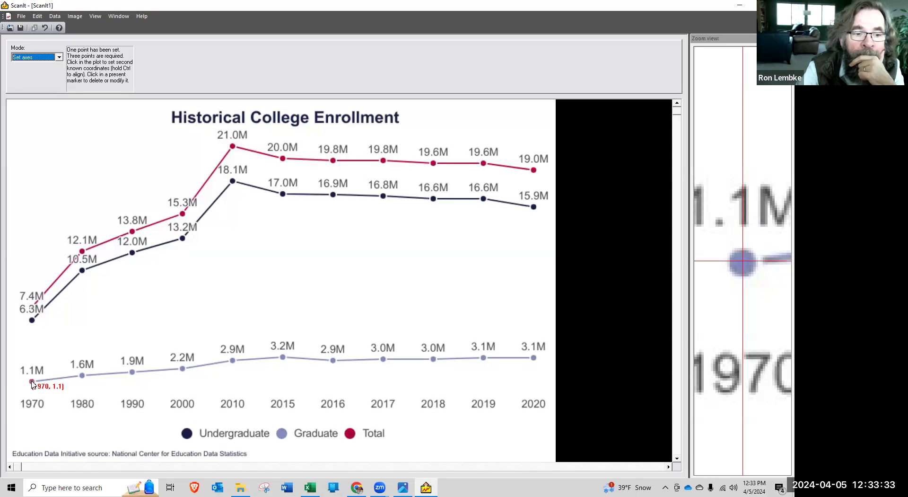
Set the second axis reference point below the 2020 graduate marker, roughly level with the first point, with X 2020 and Y 1.1
left_click(534, 377)
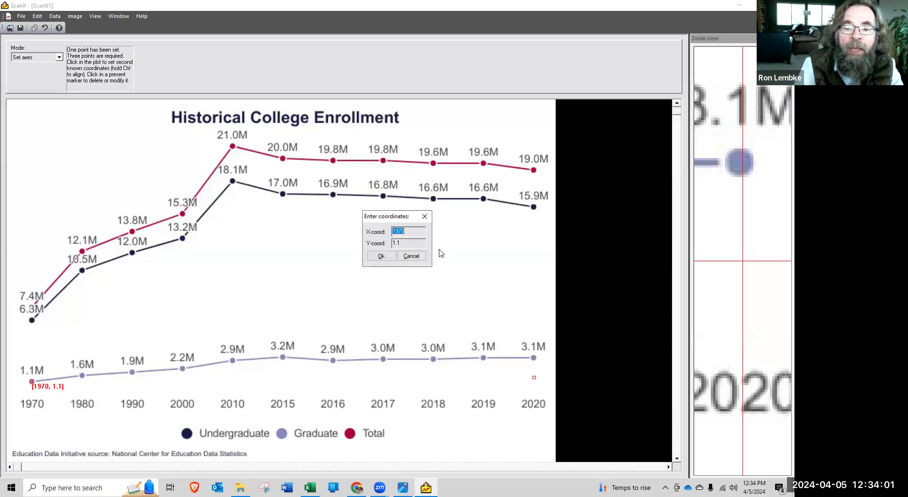
type("2020")
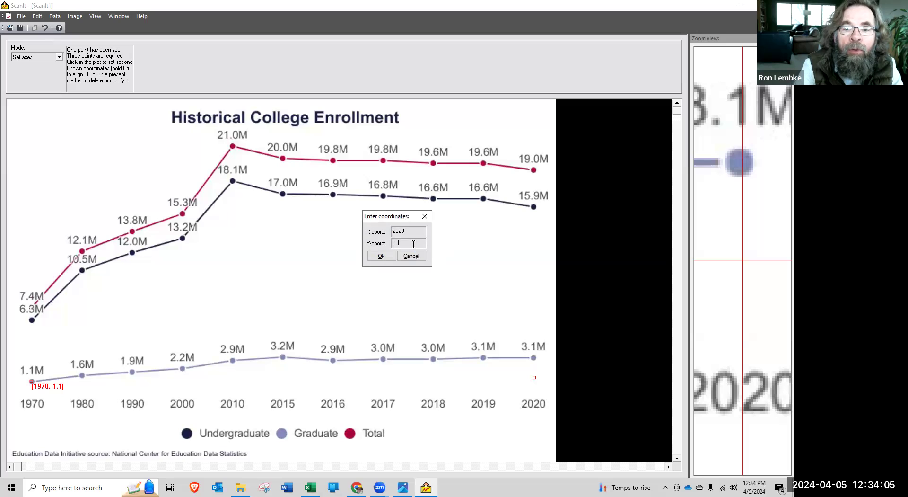
key("Tab")
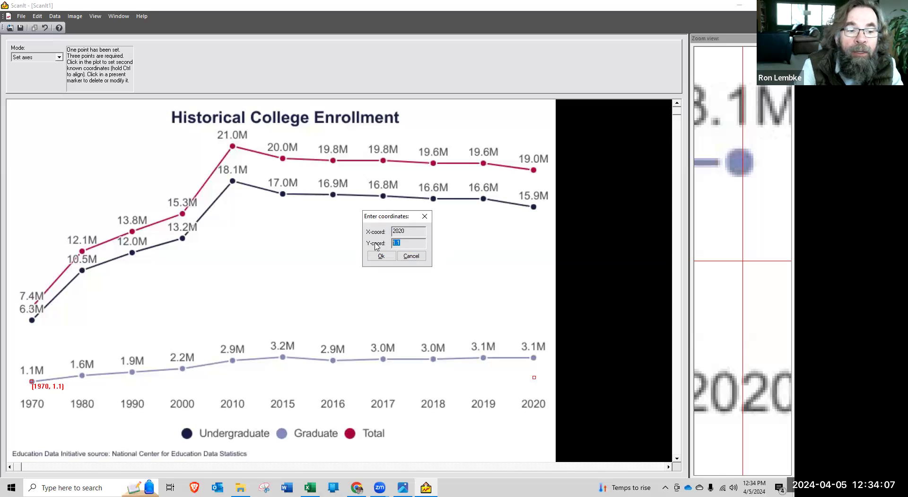
type("1")
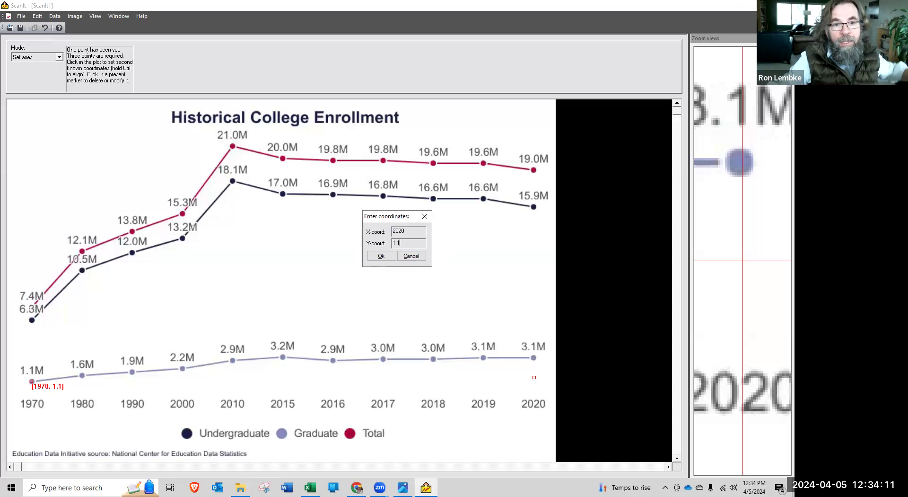
left_click(379, 256)
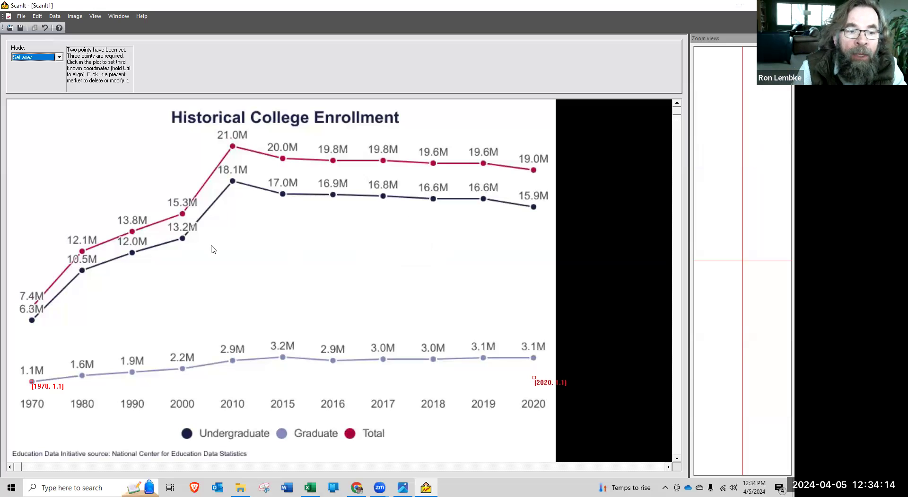
Set the third axis reference point above 1970 at the height of the 21.0M marker, with X 1970 and Y 21.0, and accept the axes
left_click(32, 149)
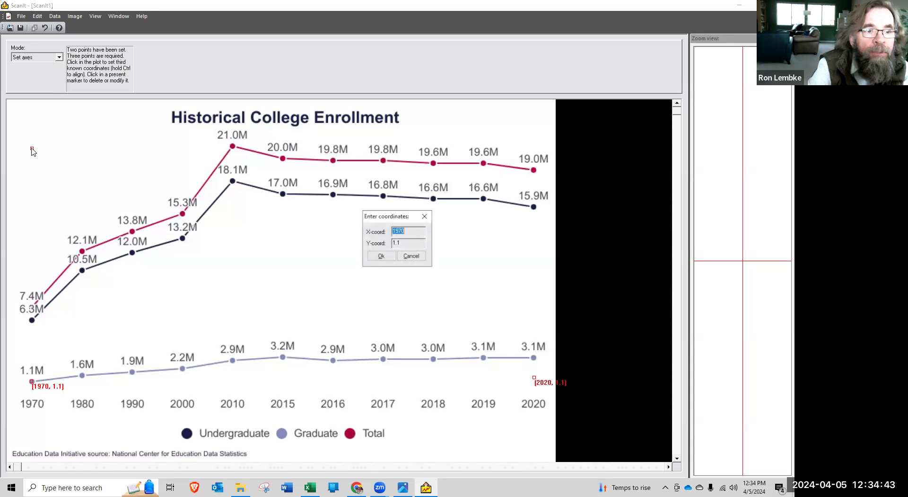
type("19")
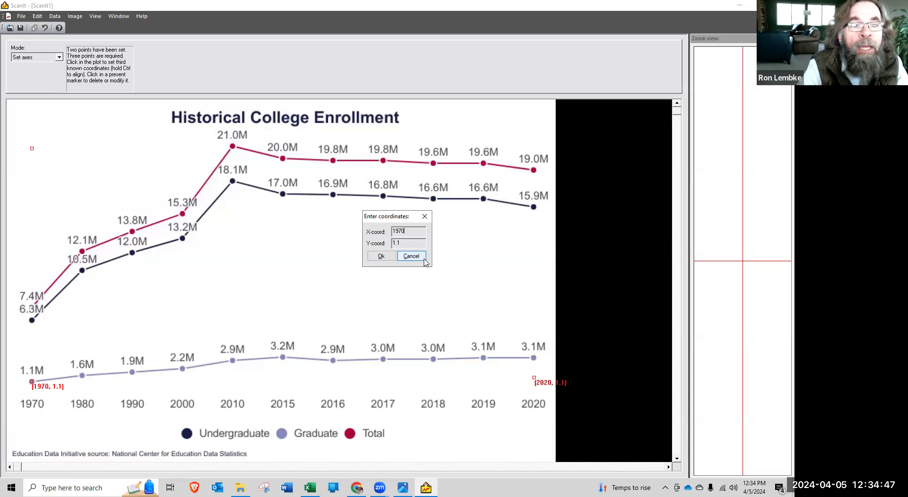
left_click(417, 241)
left_click_drag(417, 242, 373, 243)
type("21")
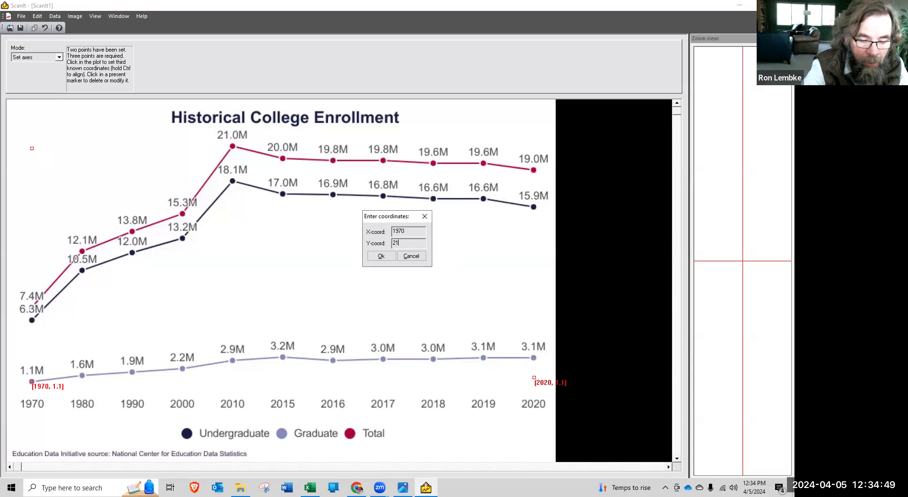
type(".0")
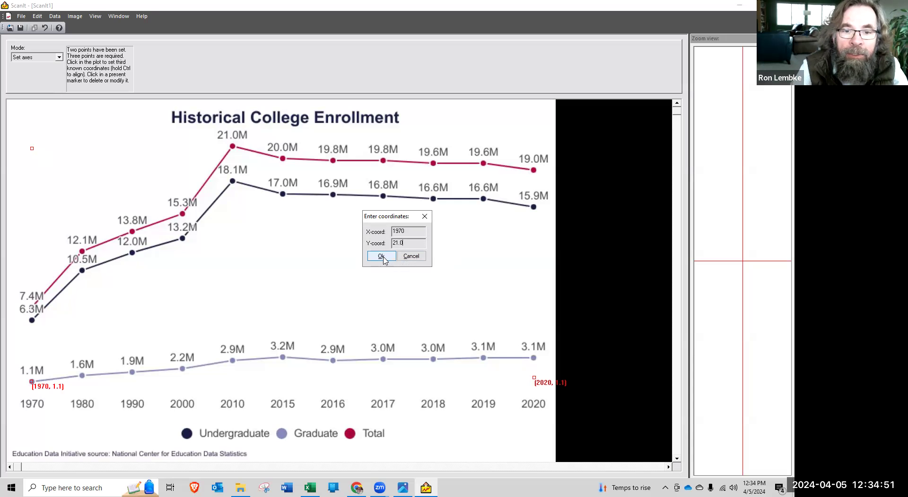
left_click(383, 257)
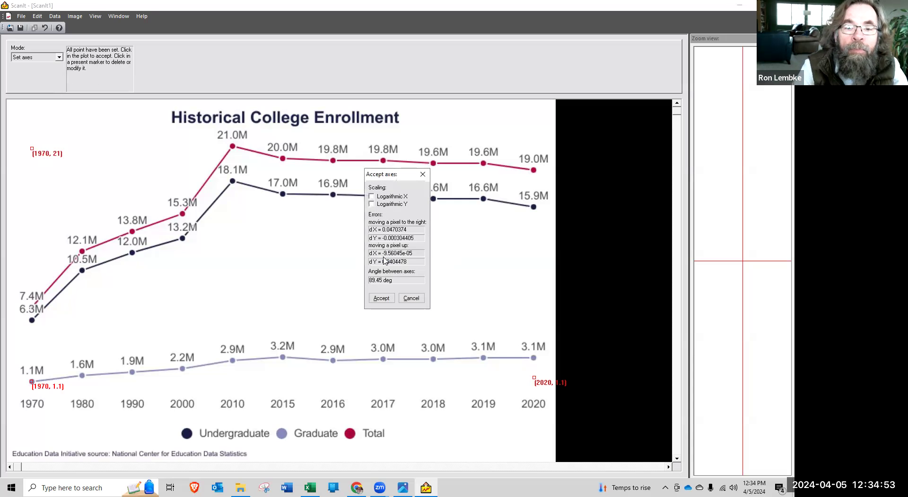
left_click(382, 298)
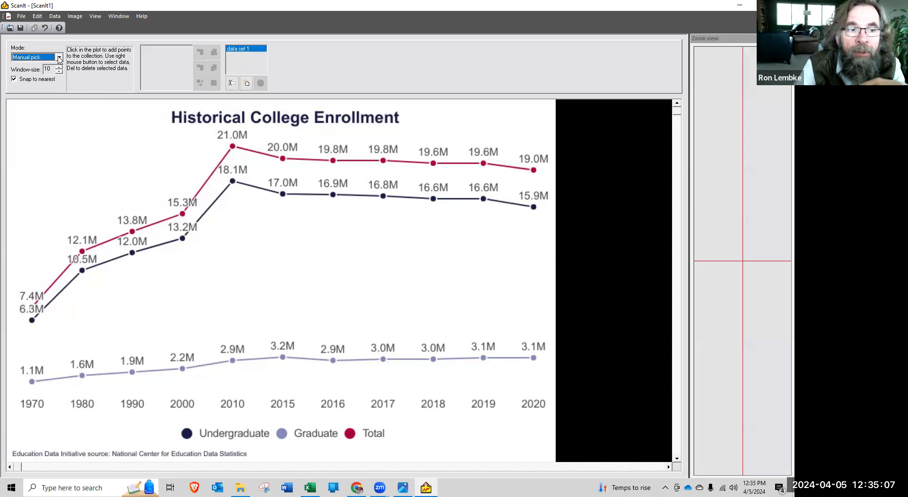
Scan for undergraduate symbols using the 2010 marker as the template with its connecting-line pixels removed, and accept the matches at the default threshold
left_click(59, 57)
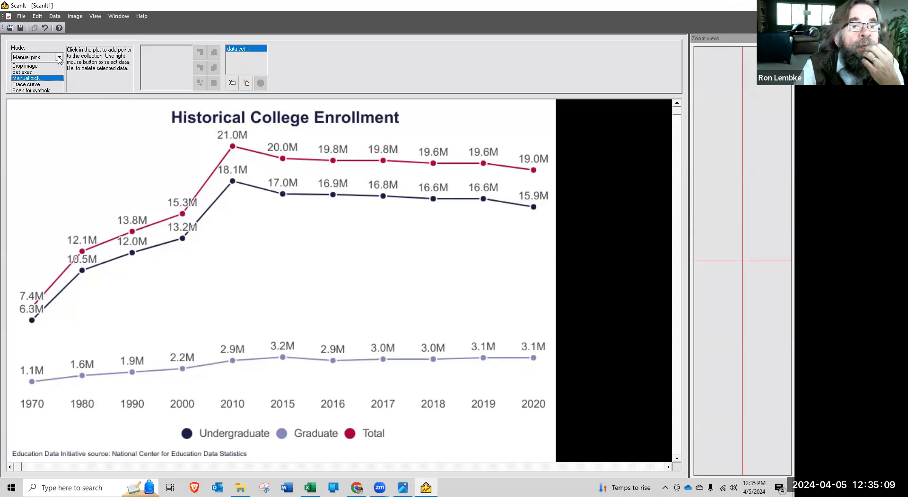
left_click(50, 90)
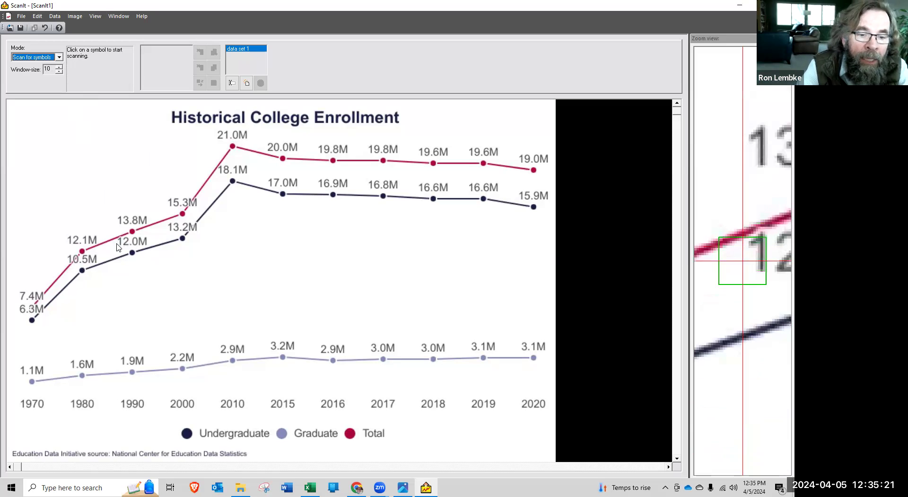
left_click(233, 181)
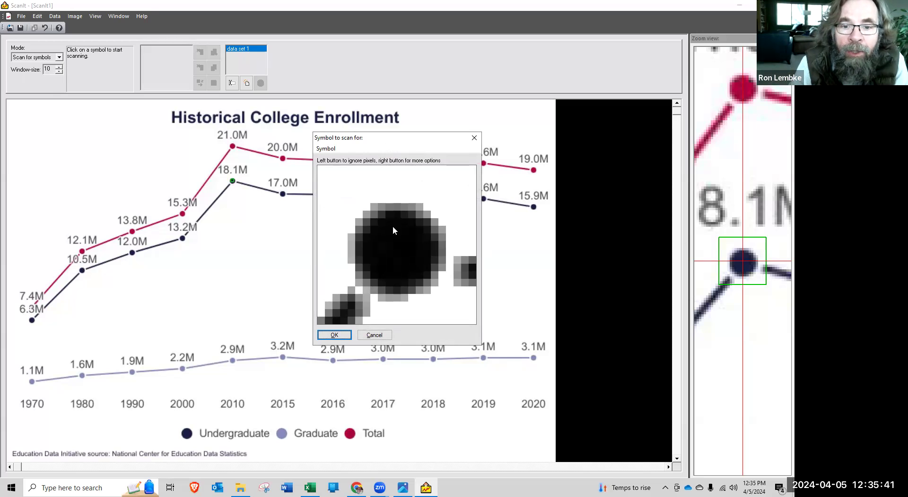
mouse_move(458, 259)
left_mouse_down()
mouse_move(473, 276)
mouse_move(471, 288)
mouse_move(460, 267)
mouse_move(461, 286)
left_mouse_up()
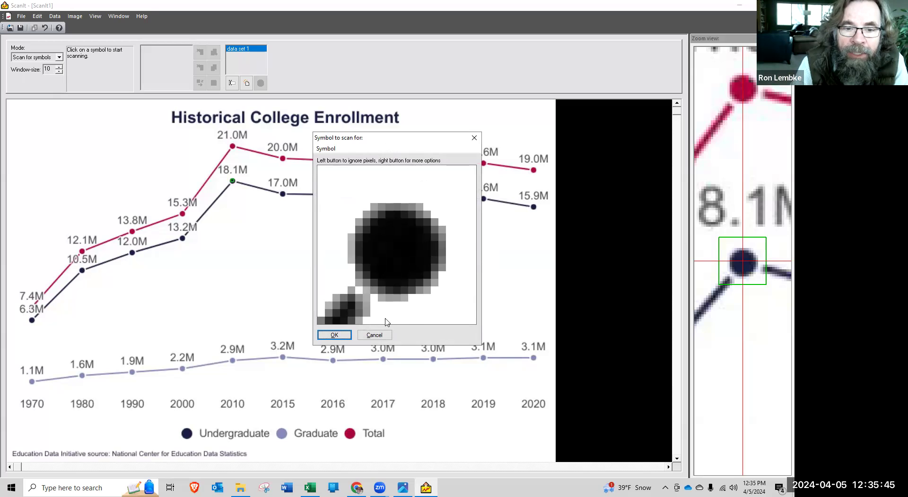
mouse_move(326, 323)
left_mouse_down()
mouse_move(365, 317)
mouse_move(354, 293)
mouse_move(368, 308)
mouse_move(364, 298)
mouse_move(333, 305)
mouse_move(351, 311)
mouse_move(329, 316)
left_mouse_up()
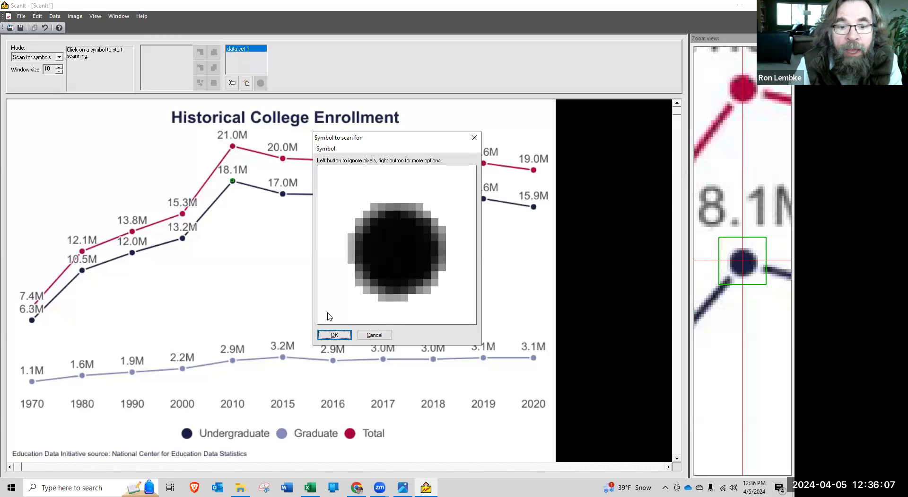
left_click(335, 334)
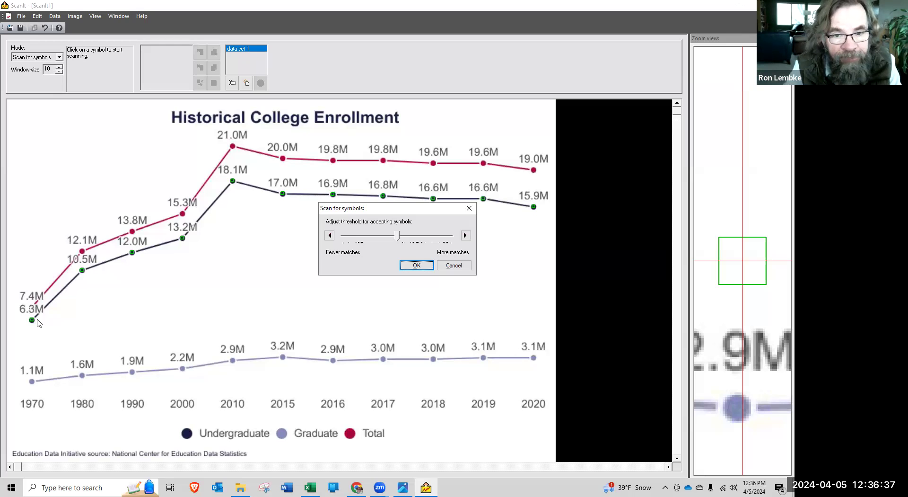
left_click(416, 265)
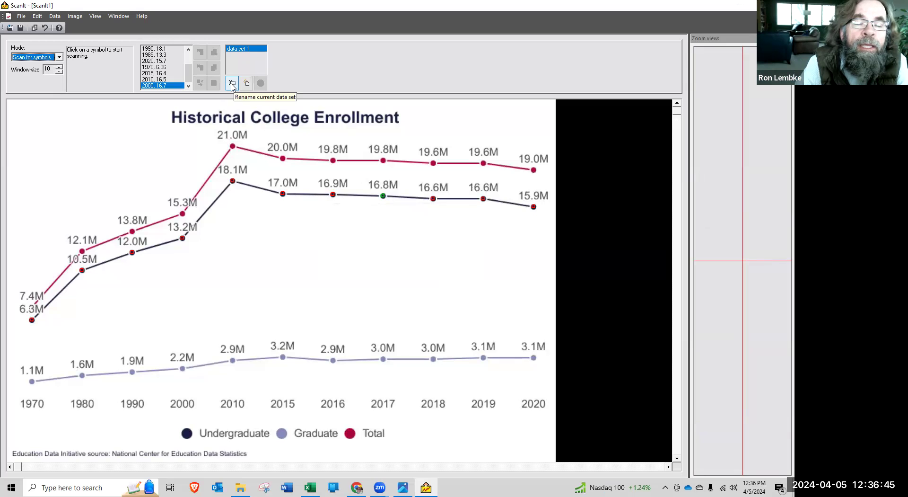
Rename the current data set to Undergrad
left_click(232, 83)
type("Undergrad")
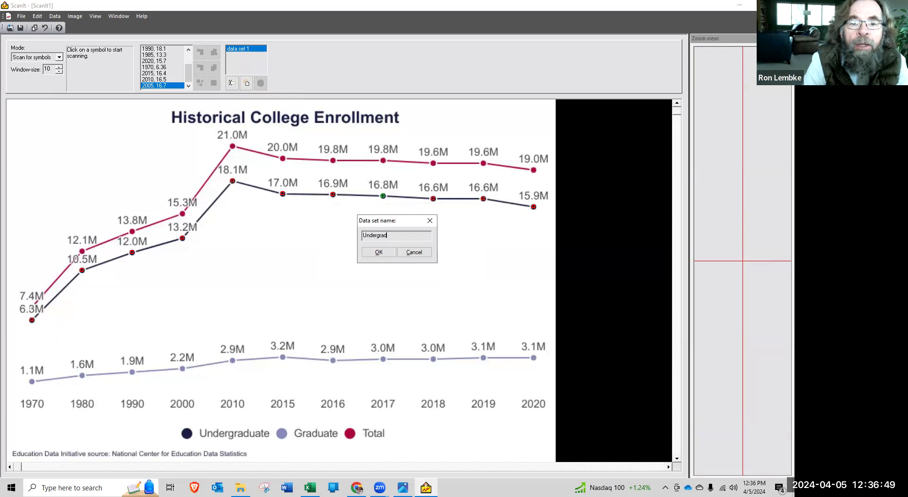
left_click(380, 252)
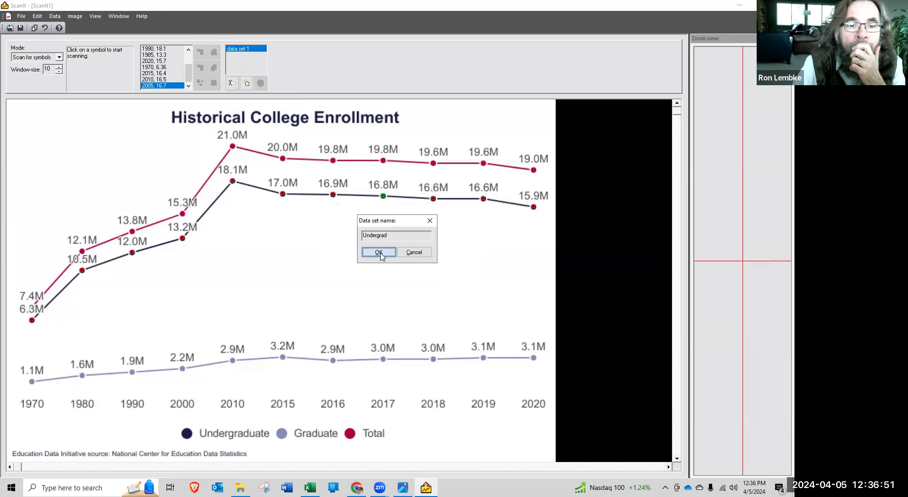
Select and copy all scanned data points of the Undergrad data set
left_click(169, 83)
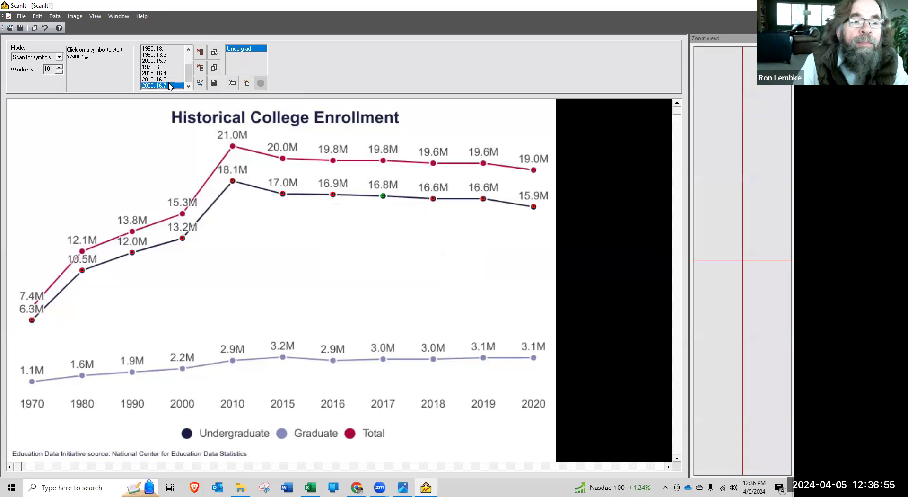
key("shift+Up")
key("shift+Up")
key("shift+Up")
key("shift+Up")
key("shift+Up")
key("shift+Up")
key("shift+Up")
key("shift+Up")
key("shift+Up")
key("shift+Up")
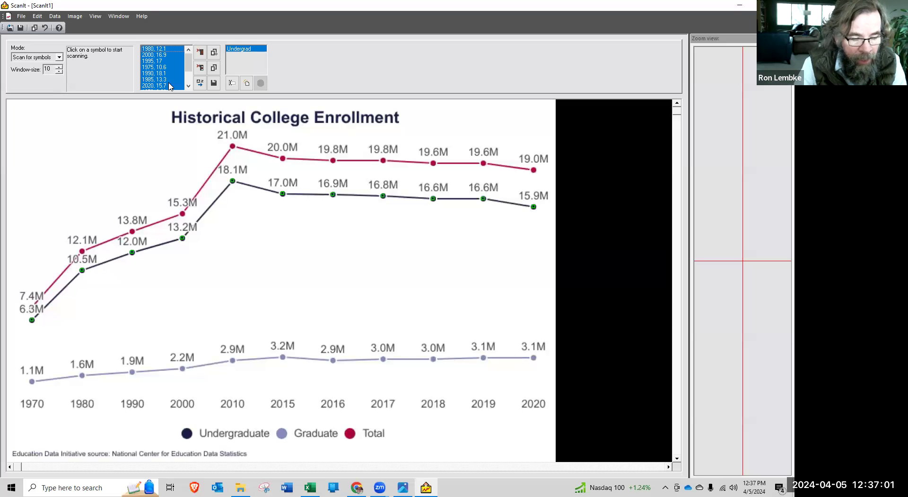
Switch to the Excel workbook and paste the copied points on Sheet2, starting at cell B4
key("alt+Tab")
key("alt+Tab")
key("alt+Tab")
key("alt+Tab")
left_click(99, 460)
left_click(65, 138)
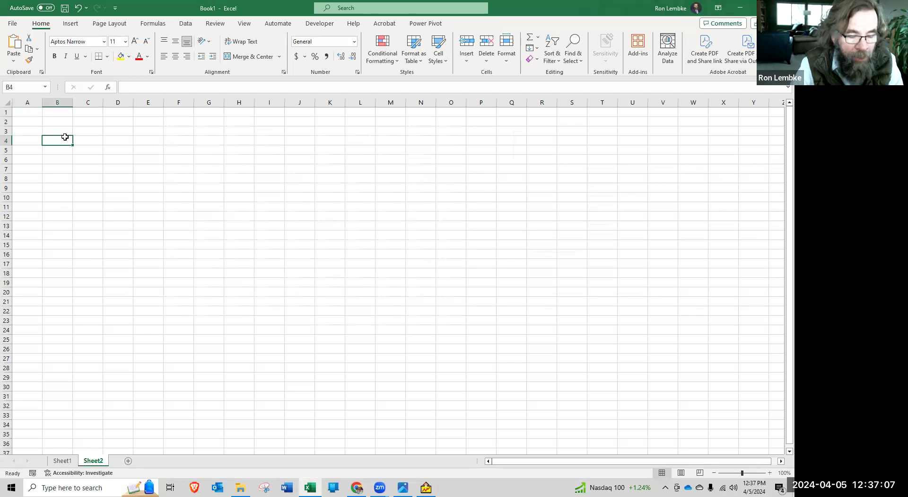
key("ctrl+v")
left_click(147, 156)
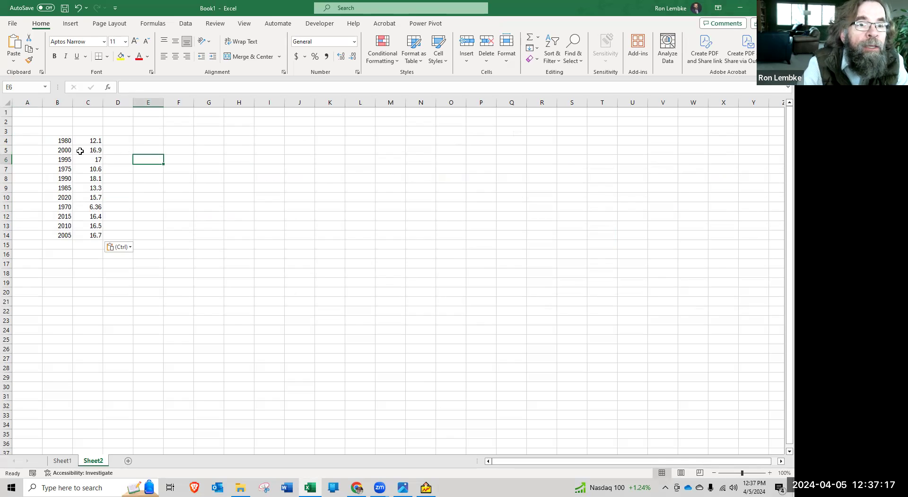
Sort the pasted range B4:C14 by Column B from smallest to largest
left_click(57, 141)
key("shift+Right")
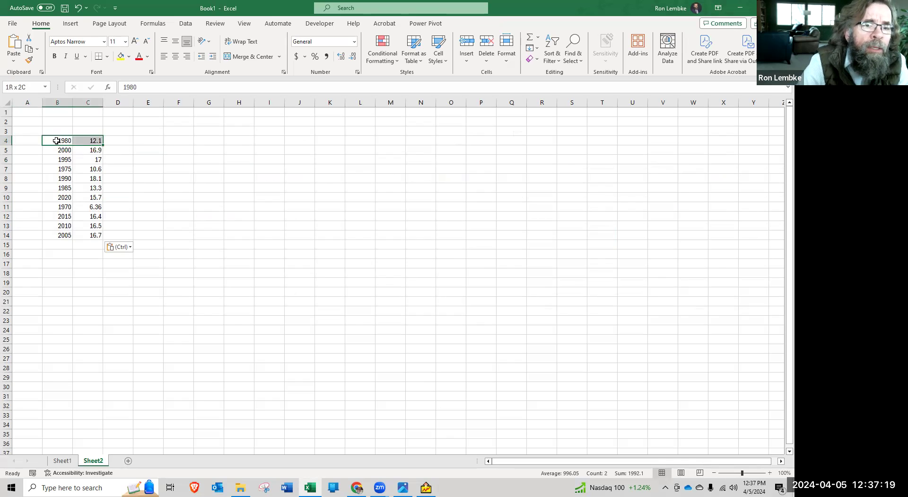
key("ctrl+shift+Down")
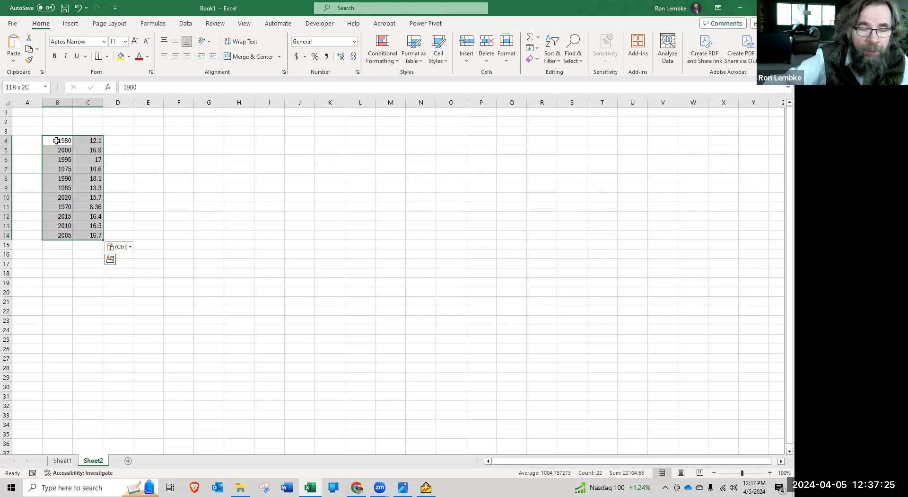
left_click(186, 24)
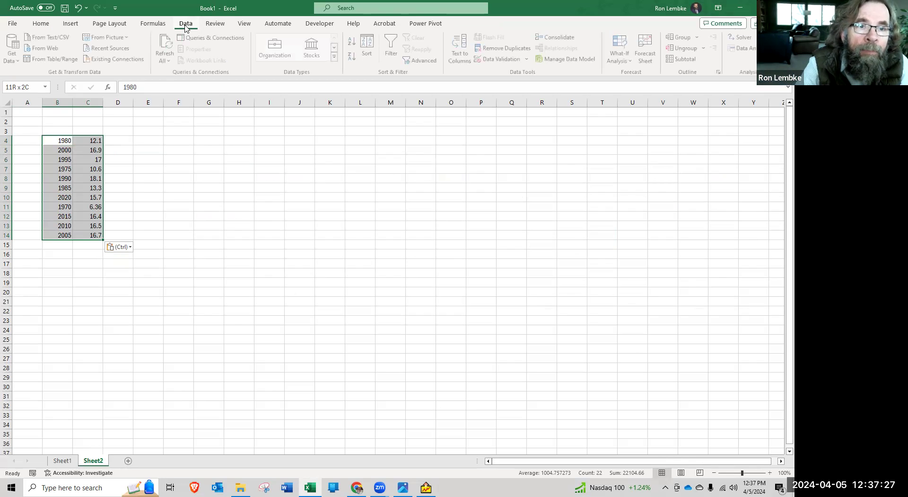
left_click(369, 47)
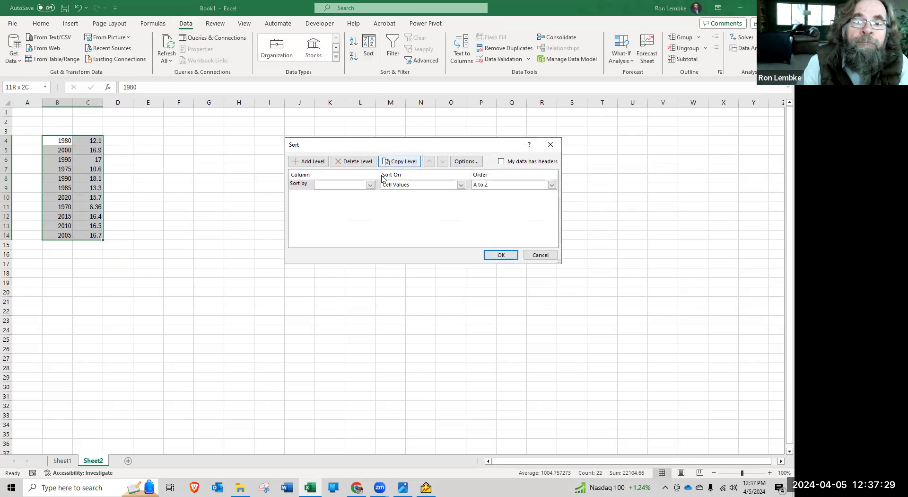
left_click(370, 185)
left_click(338, 194)
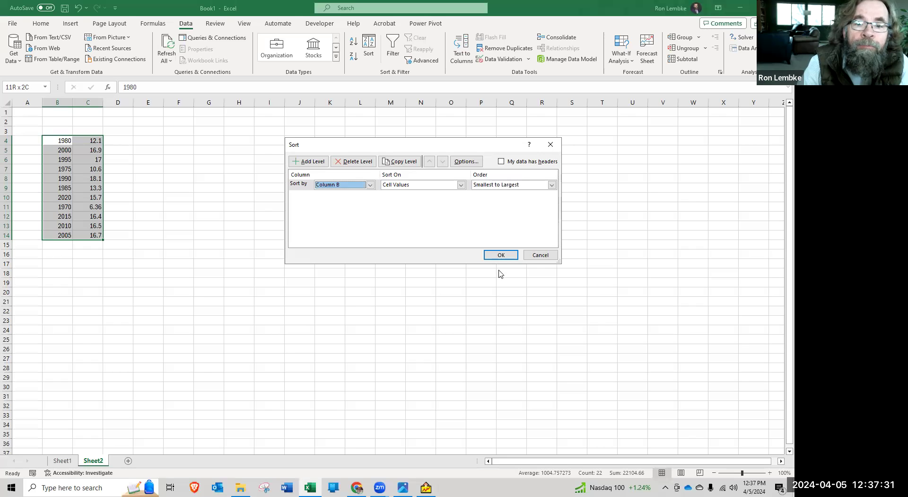
left_click(502, 254)
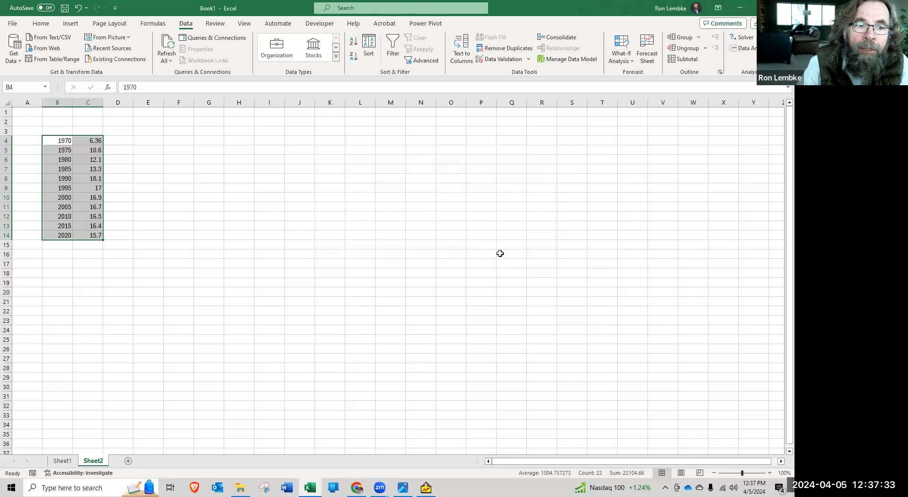
left_click(260, 210)
Check the sorted years in column B, going from the first row to the last
left_click(65, 141)
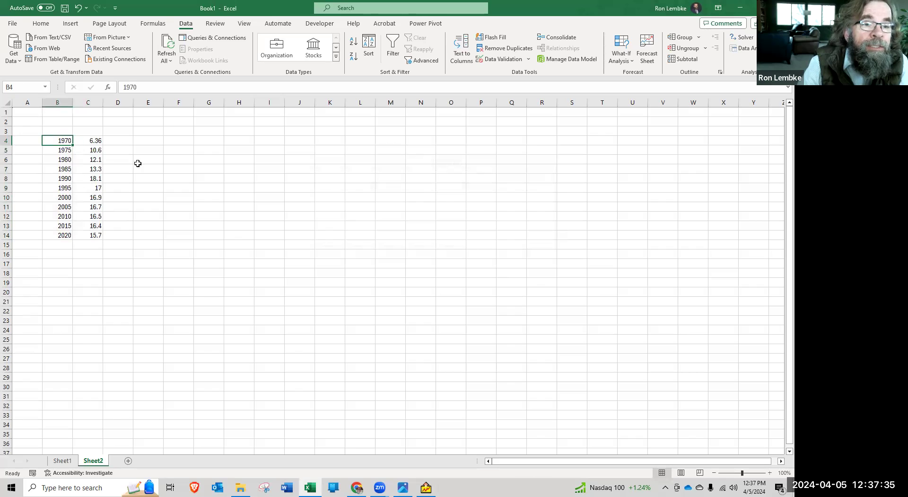
key("Down")
key("Down")
key("Down")
key("Down")
key("Down")
key("Down")
key("Down")
key("Down")
key("Down")
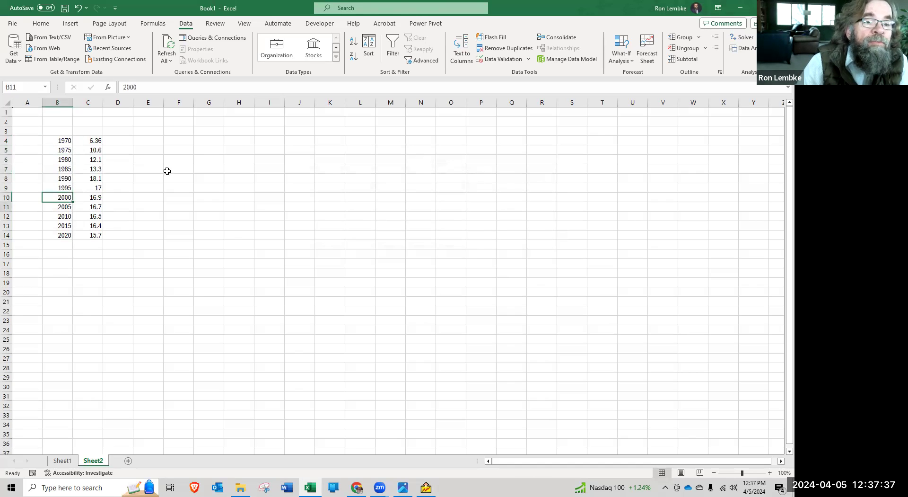
key("Down")
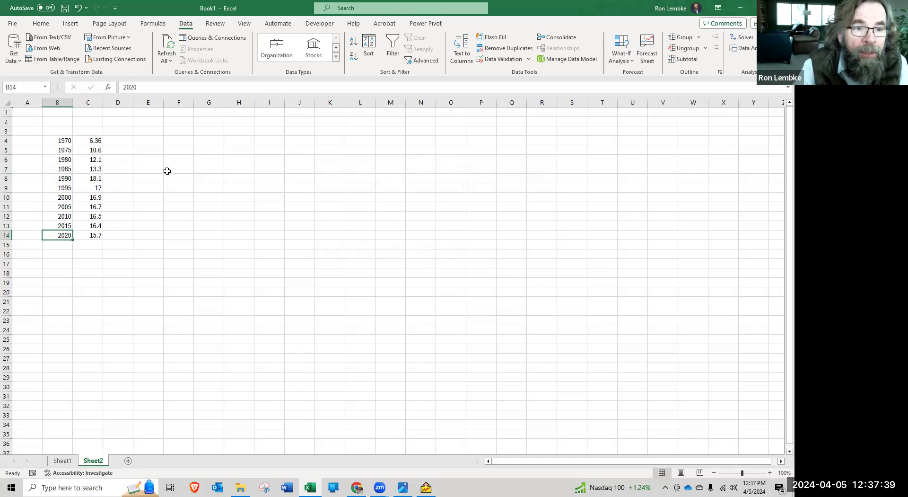
left_click(167, 170)
key("alt+Tab")
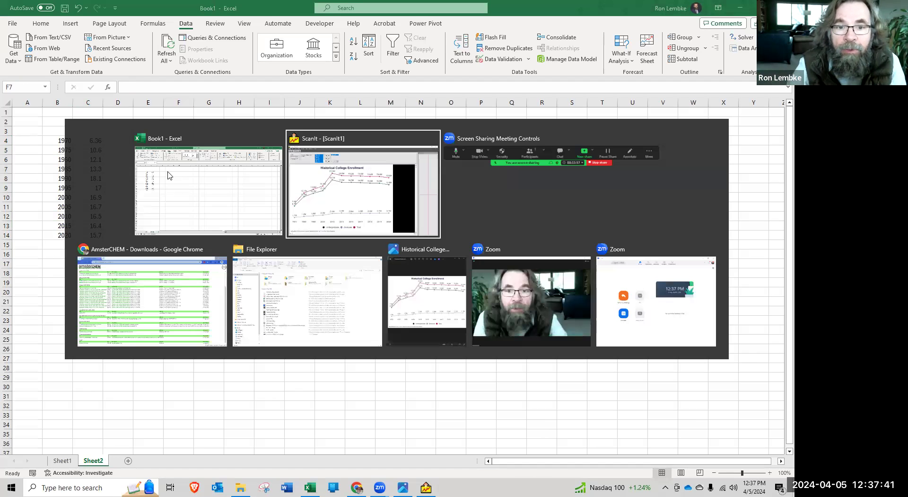
key("alt+Tab")
Insert a scatter chart with straight lines and markers from B4:C14 and place it beside the data, starting around cell F4
left_click_drag(65, 139, 97, 235)
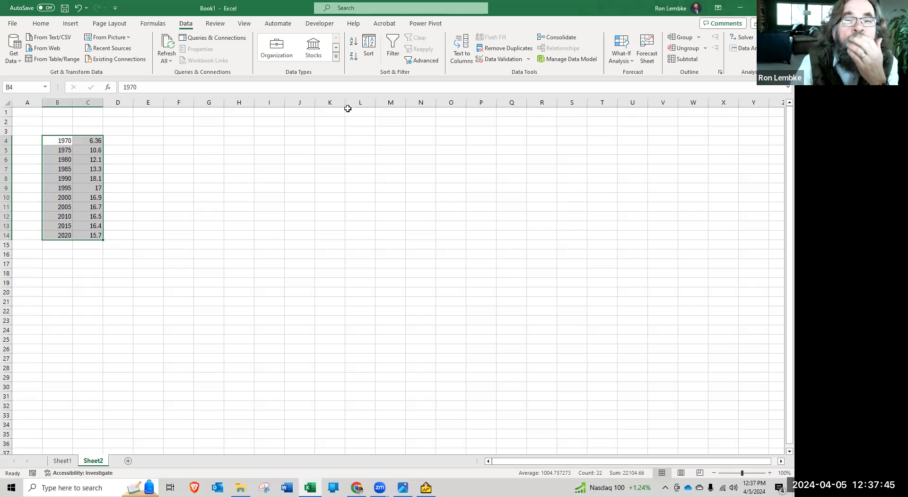
left_click(70, 23)
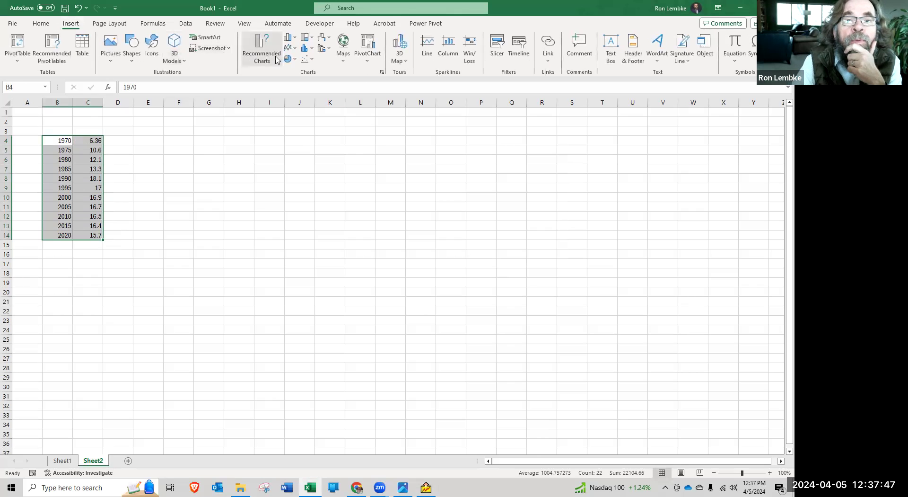
left_click(306, 59)
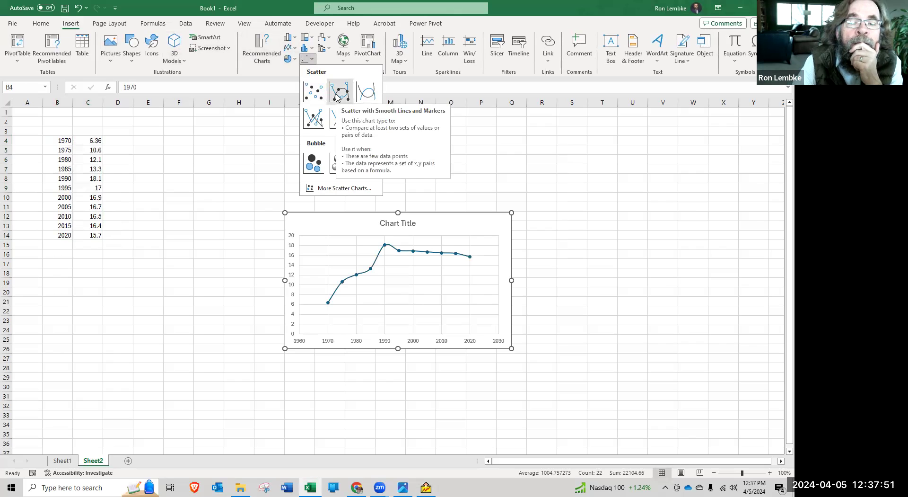
left_click(315, 120)
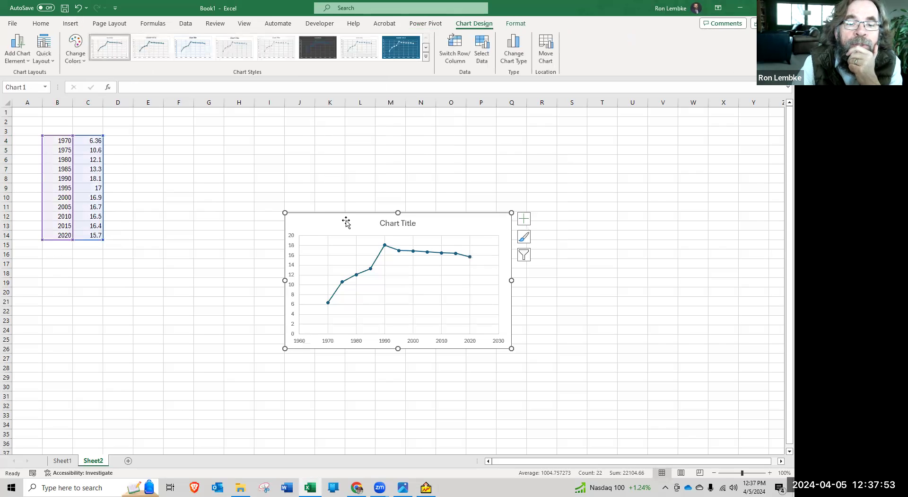
left_click_drag(344, 213, 203, 136)
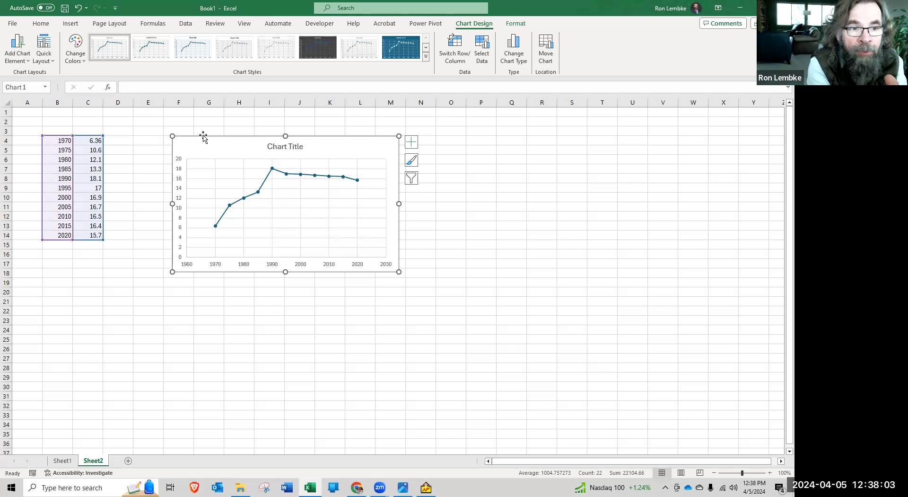
Insert the picture Historical College rates.JPG from the Graphs folder on this device, placed over the cells
key("alt+Tab")
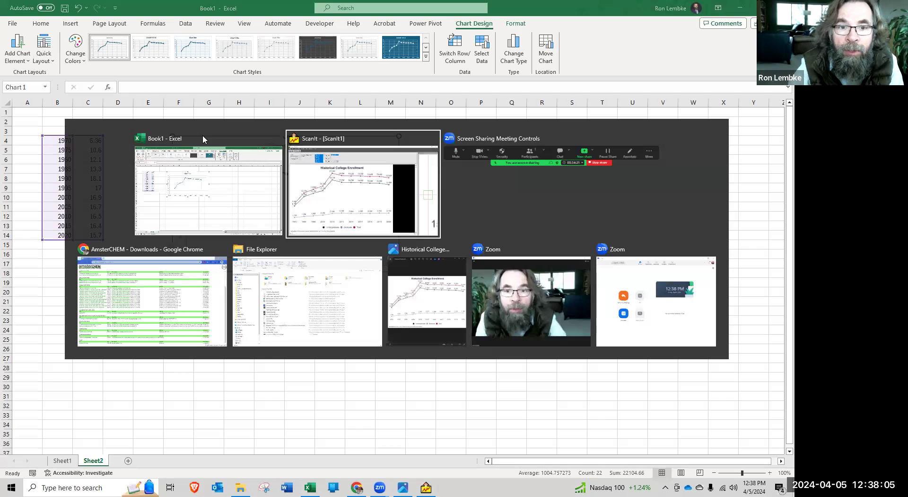
key("alt+Tab")
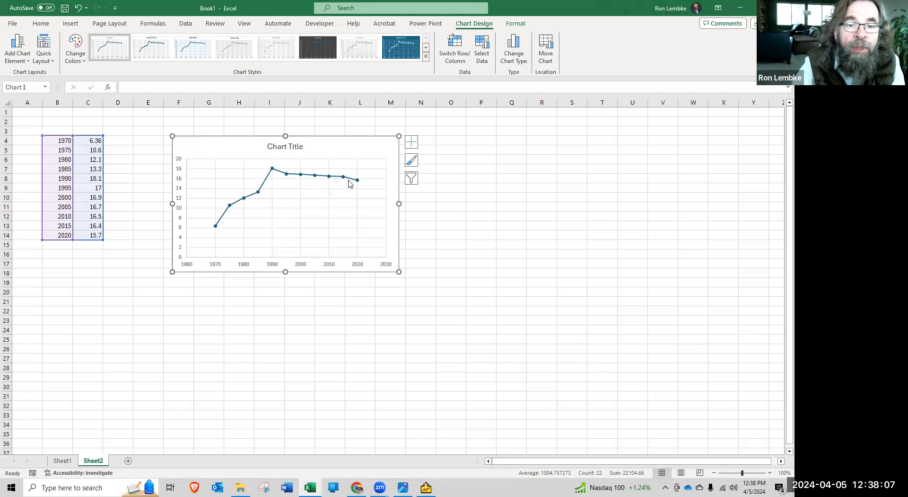
left_click(470, 246)
left_click(69, 24)
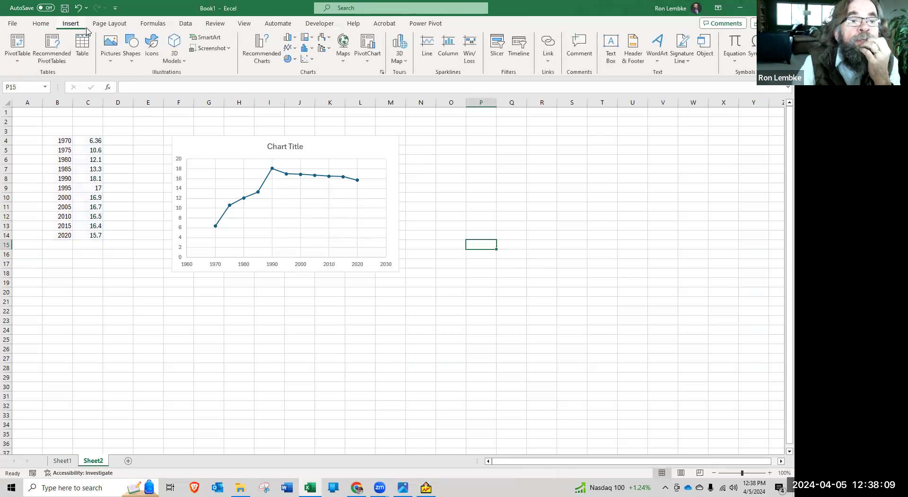
left_click(113, 58)
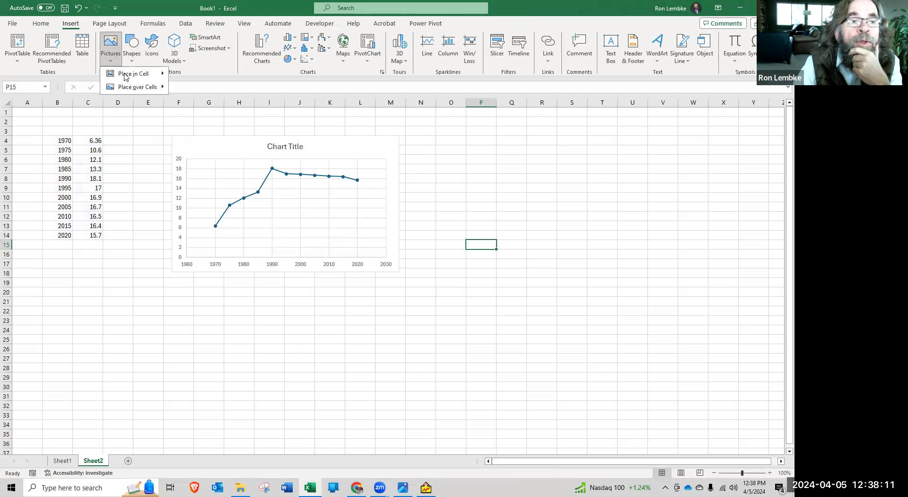
mouse_move(129, 89)
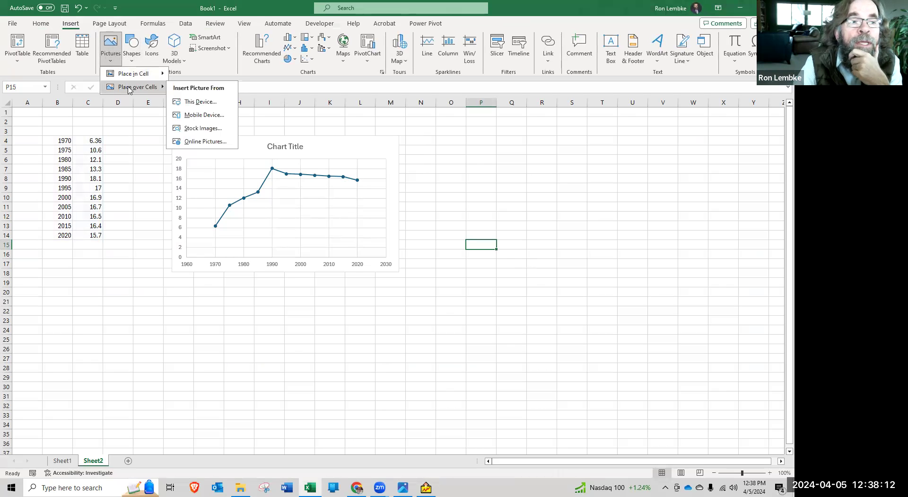
left_click(201, 101)
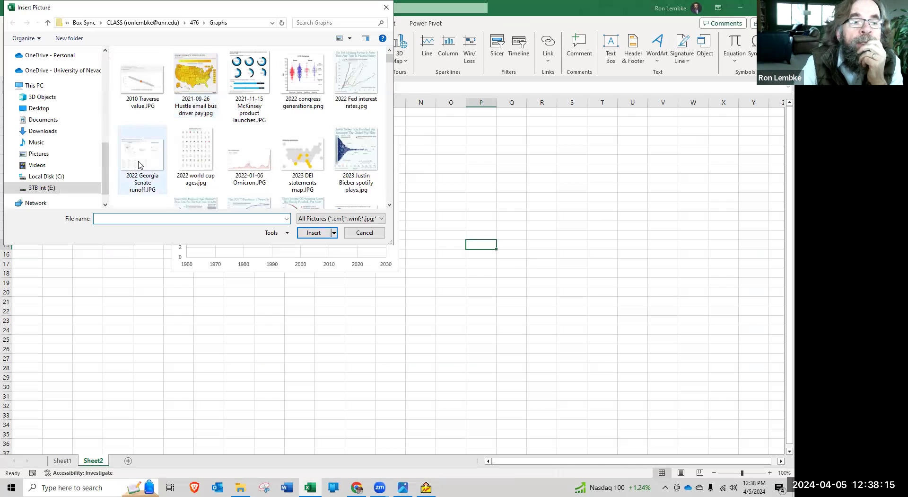
scroll(140, 164, "down", 1)
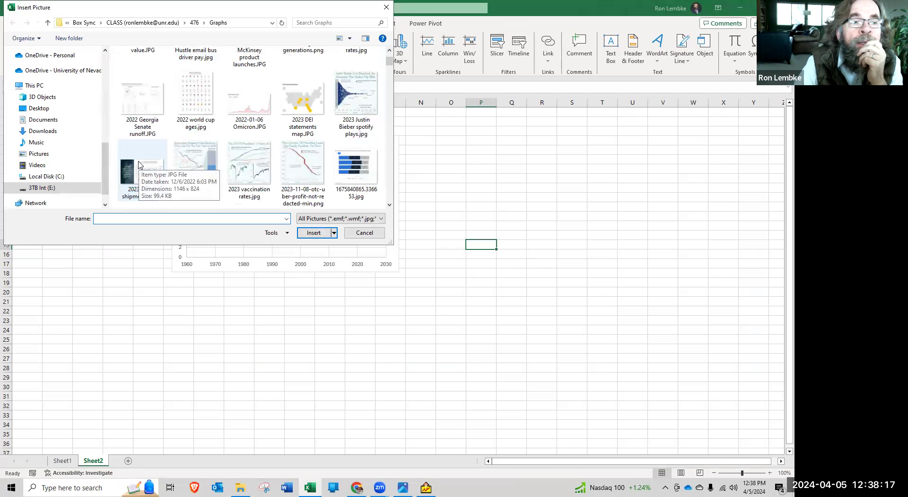
scroll(139, 164, "down", 3)
scroll(139, 165, "down", 2)
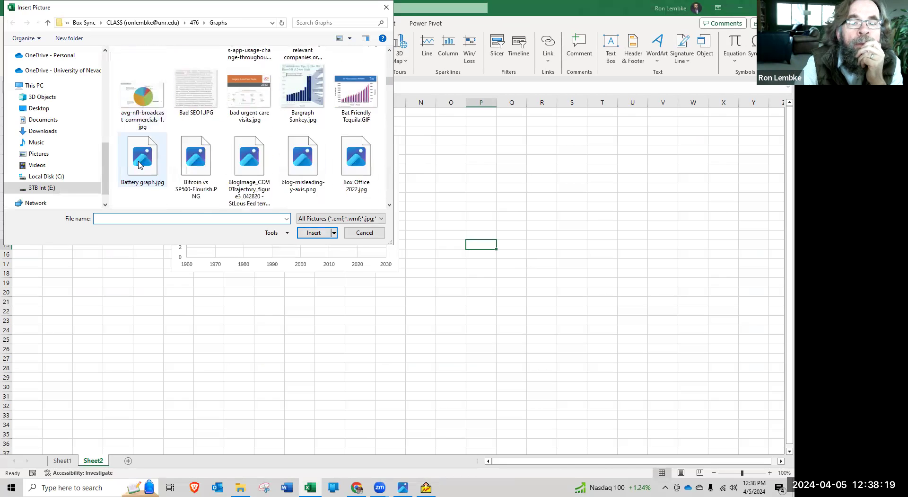
scroll(139, 165, "down", 2)
scroll(139, 164, "down", 2)
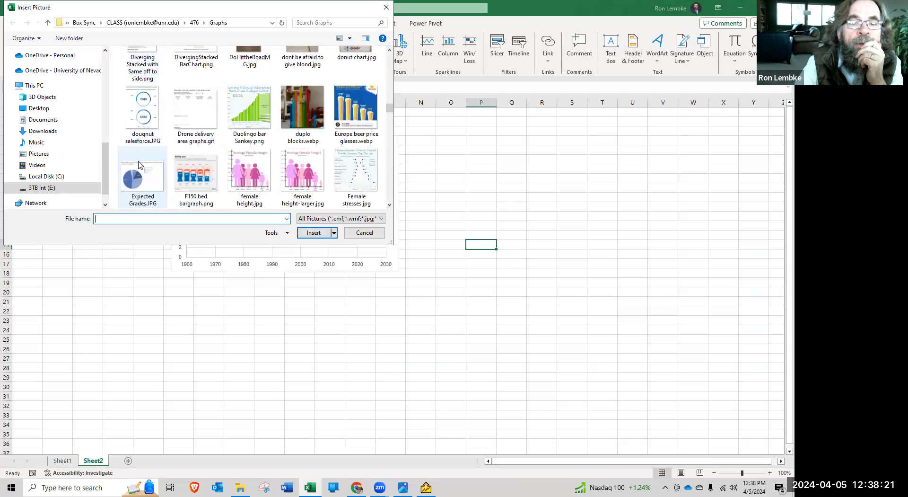
scroll(139, 165, "down", 2)
scroll(139, 164, "down", 1)
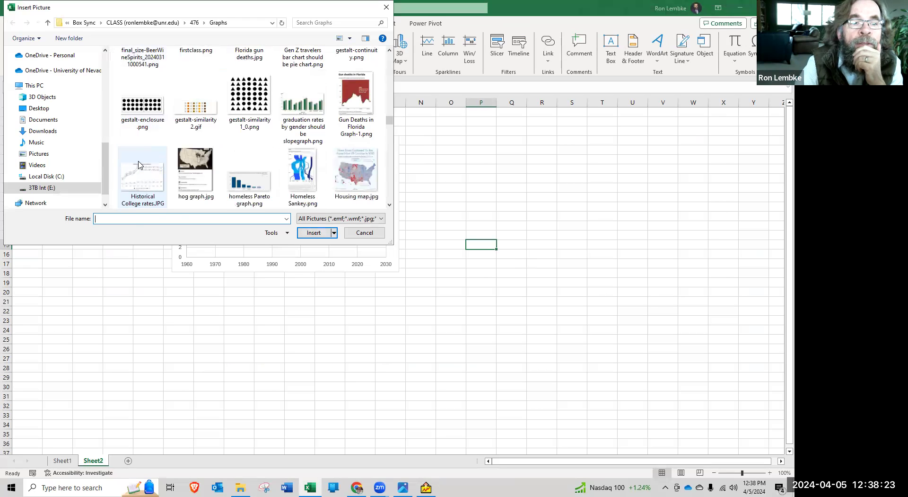
double_click(140, 180)
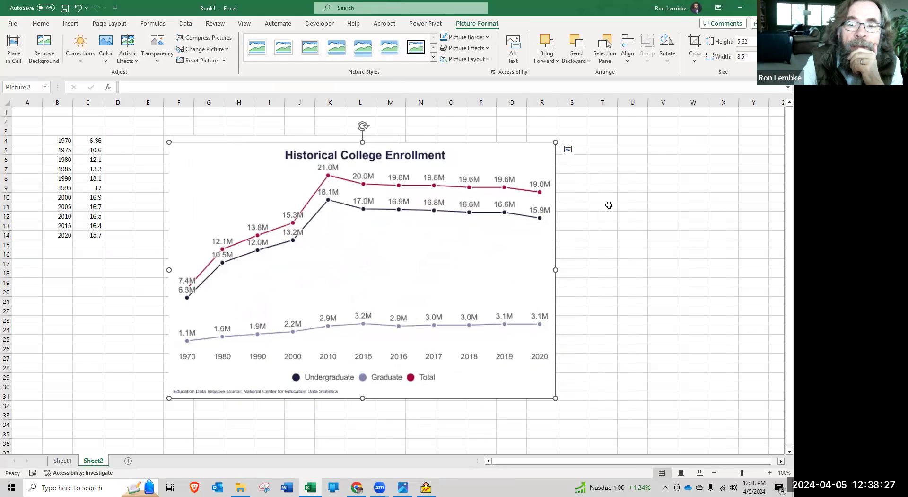
Send the enrollment picture behind the scatter chart and shrink it proportionally to end around column Q and row 28
right_click(507, 155)
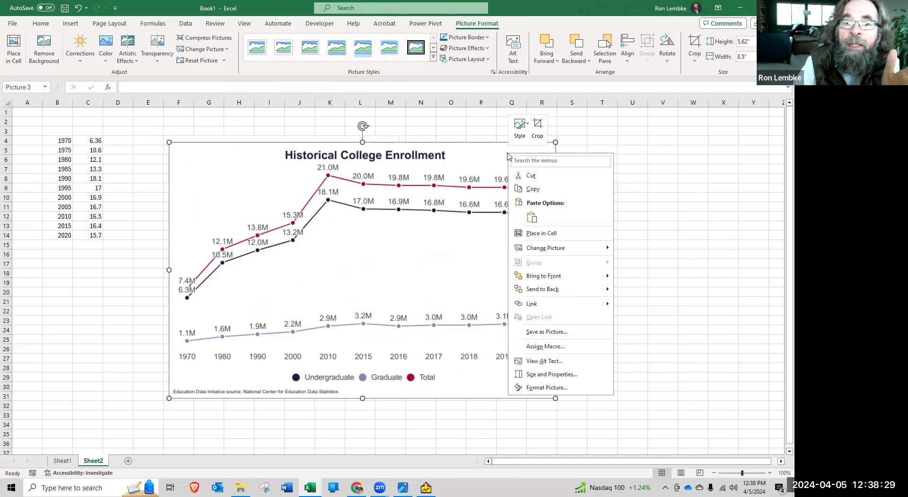
left_click(588, 288)
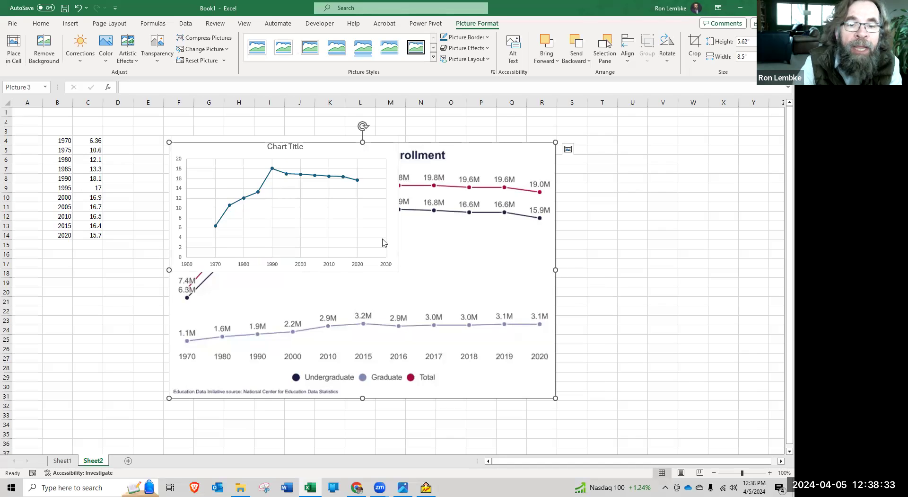
left_click_drag(555, 397, 499, 369)
left_click(344, 229)
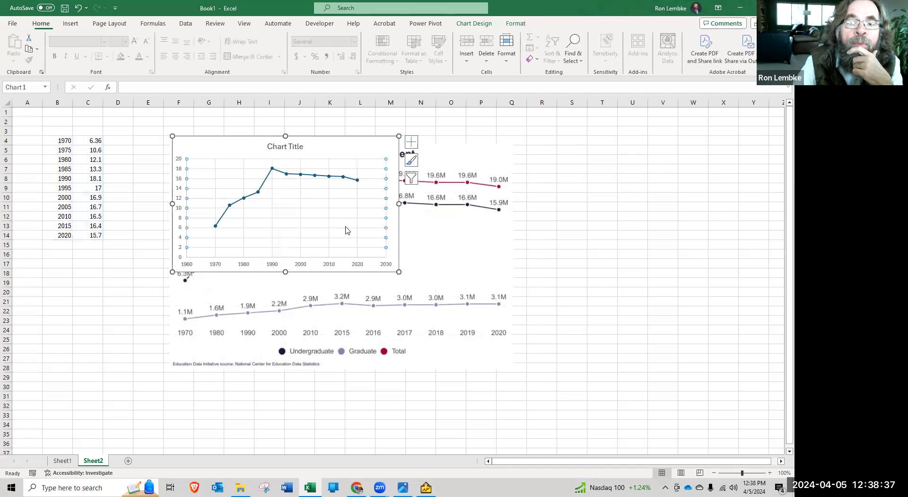
Move the scatter chart to the right of the enrollment picture's centre and set its chart area to No Fill
left_click_drag(363, 137, 598, 140)
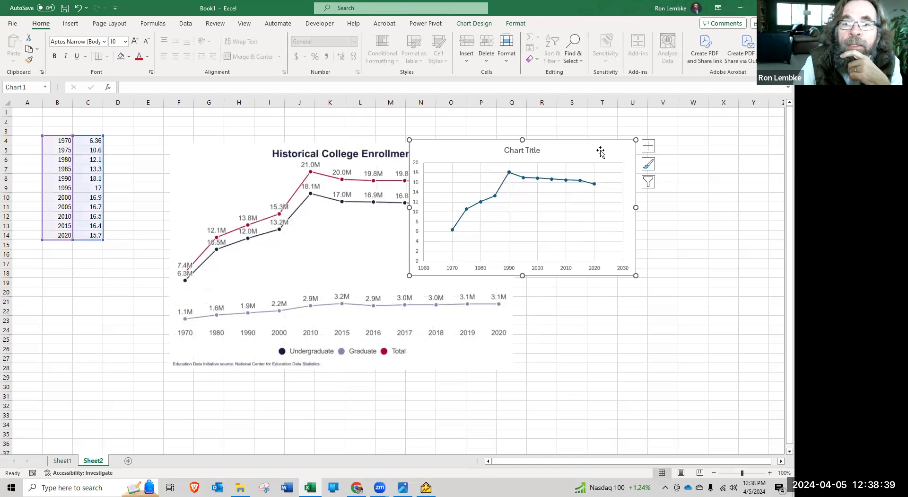
right_click(601, 152)
left_click(612, 123)
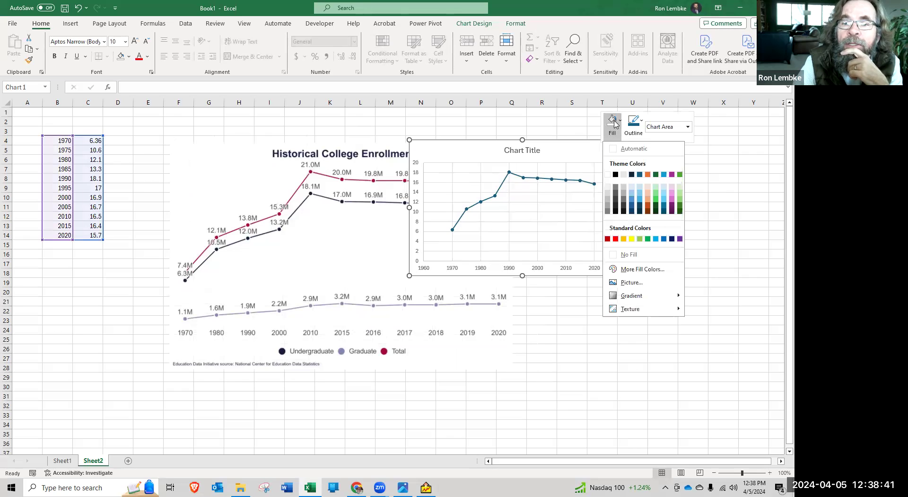
left_click(634, 254)
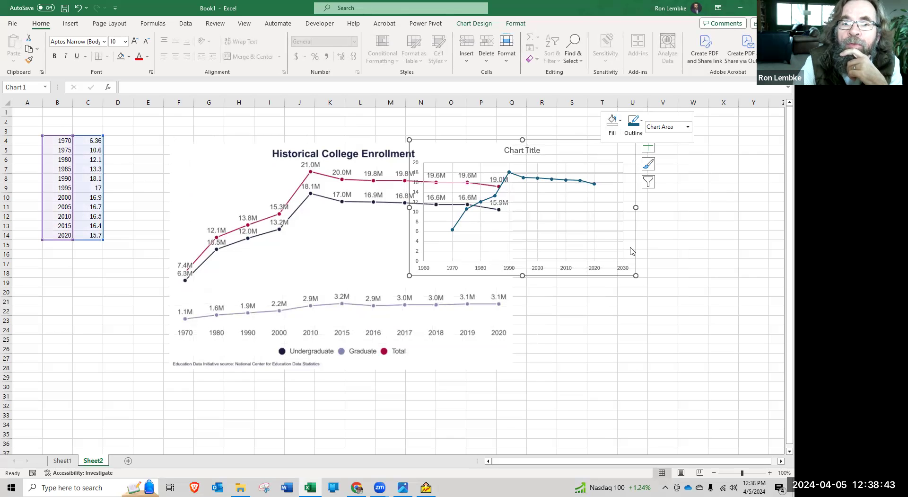
Place the transparent chart over the enrollment picture and stretch it to span about columns D to S and rows 6 to 24
left_click_drag(550, 139, 262, 194)
left_click_drag(368, 259, 513, 259)
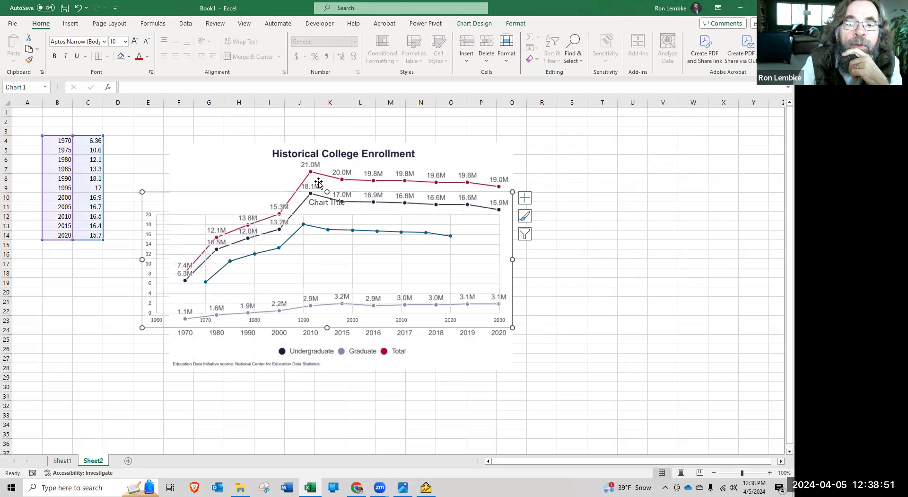
left_click_drag(327, 192, 327, 162)
left_click_drag(514, 243, 575, 241)
left_click_drag(142, 244, 119, 246)
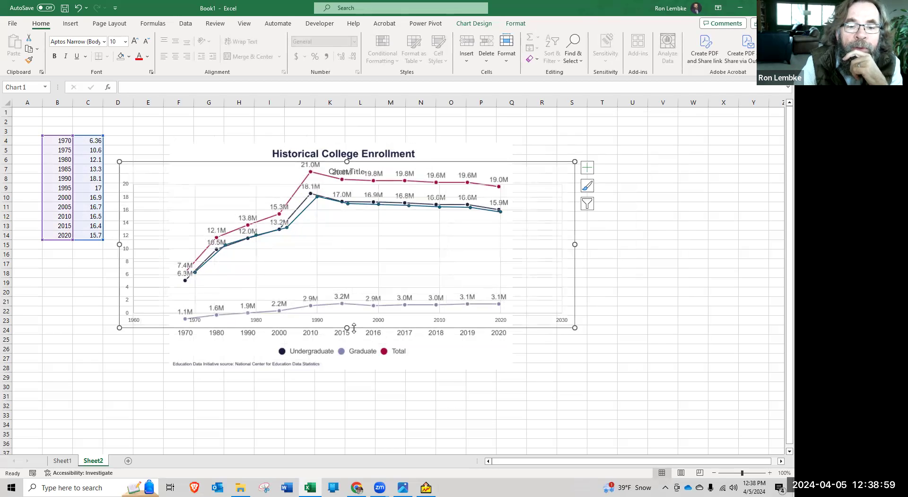
Fine-tune the chart's size and position until its line overlays the picture's Undergraduate line, ending around row 25, and deselect it
left_click_drag(343, 334, 344, 337)
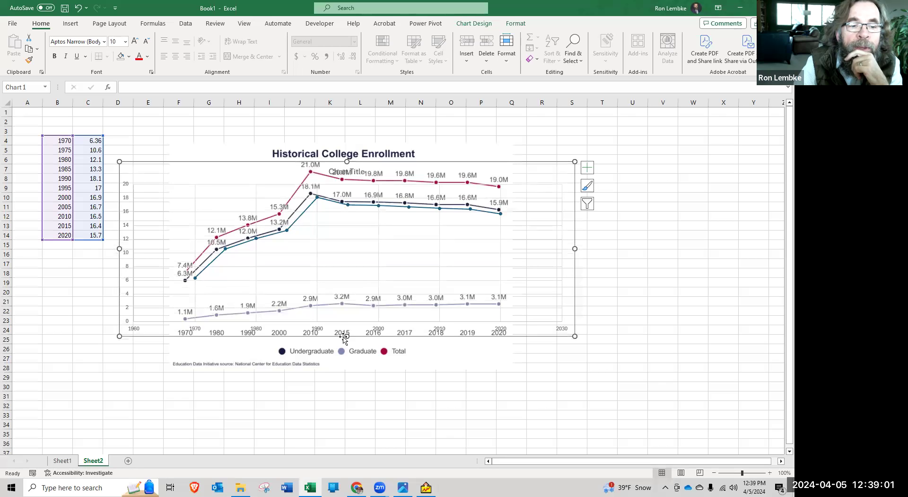
left_click_drag(118, 337, 113, 337)
left_click_drag(114, 249, 109, 249)
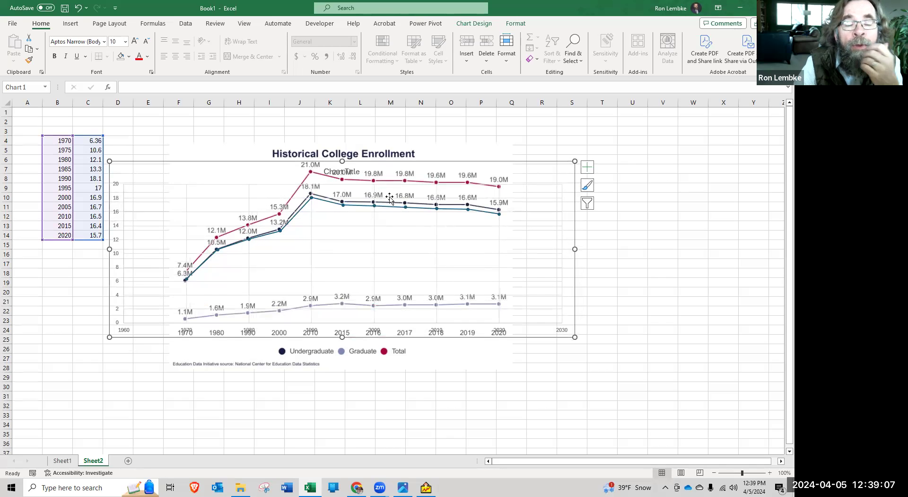
left_click_drag(342, 160, 342, 154)
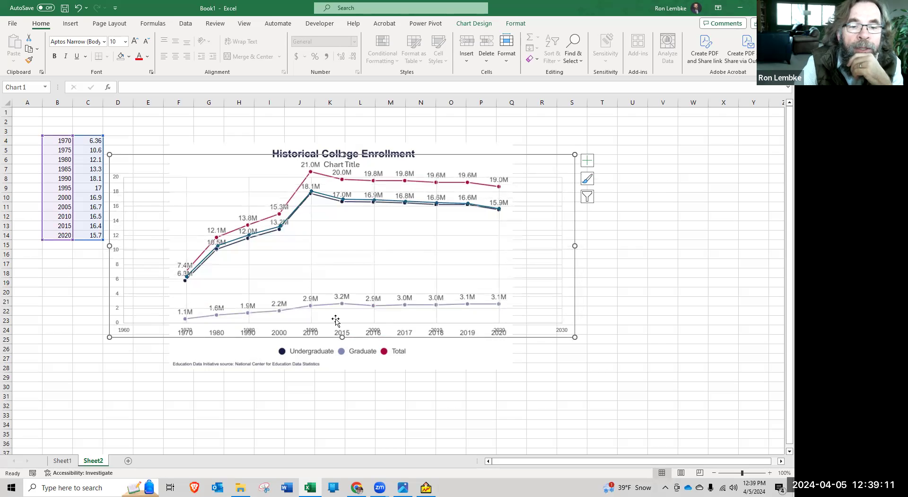
left_click(346, 283)
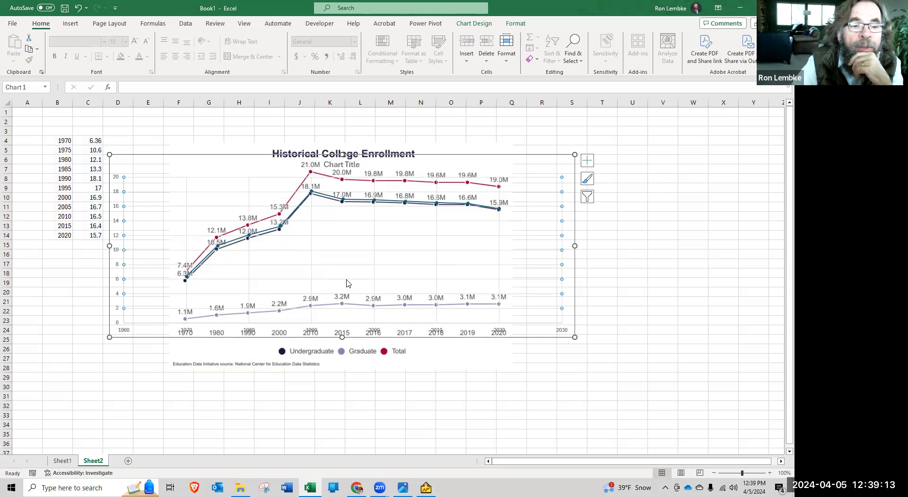
left_click_drag(143, 155, 144, 158)
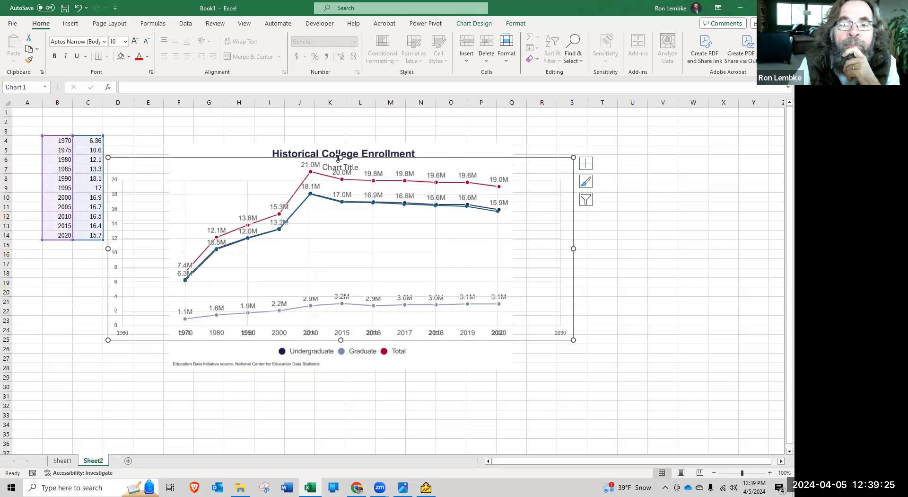
left_click_drag(340, 154, 340, 157)
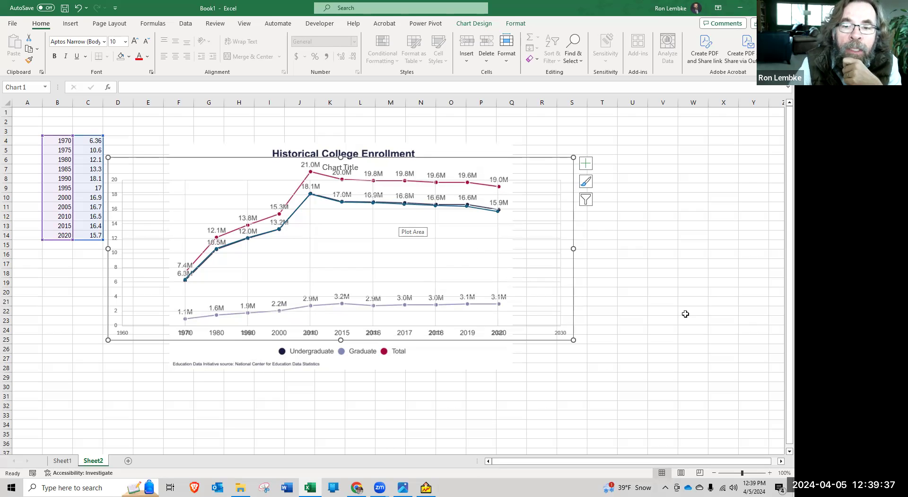
left_click(659, 292)
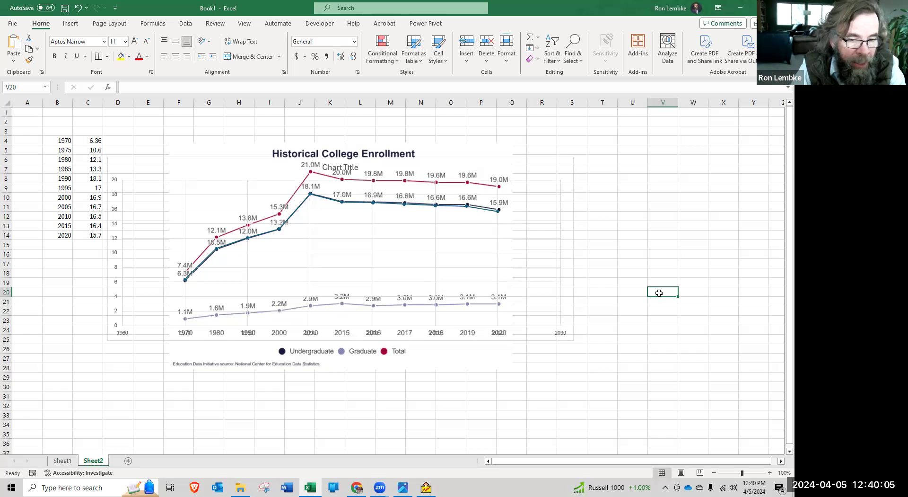
Separate the chart from the picture, moving the chart to start around column Q and the picture to start around cell E2
left_click(240, 163)
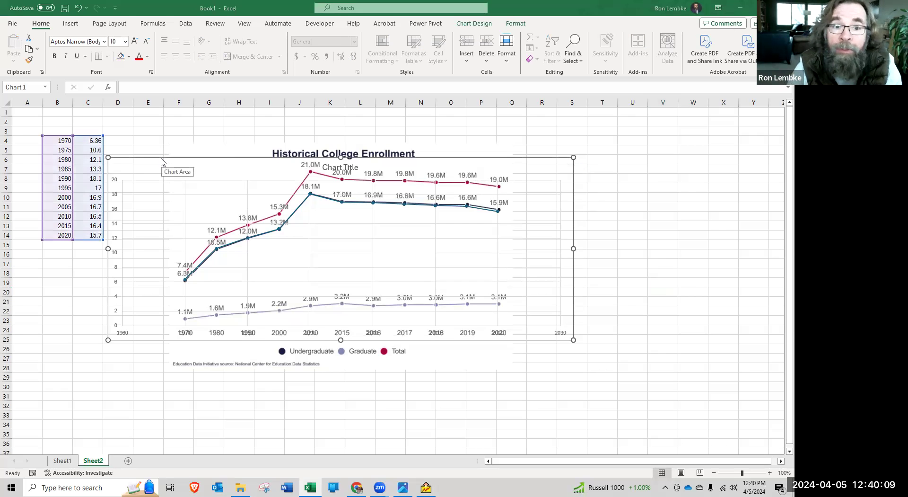
key("alt+Tab")
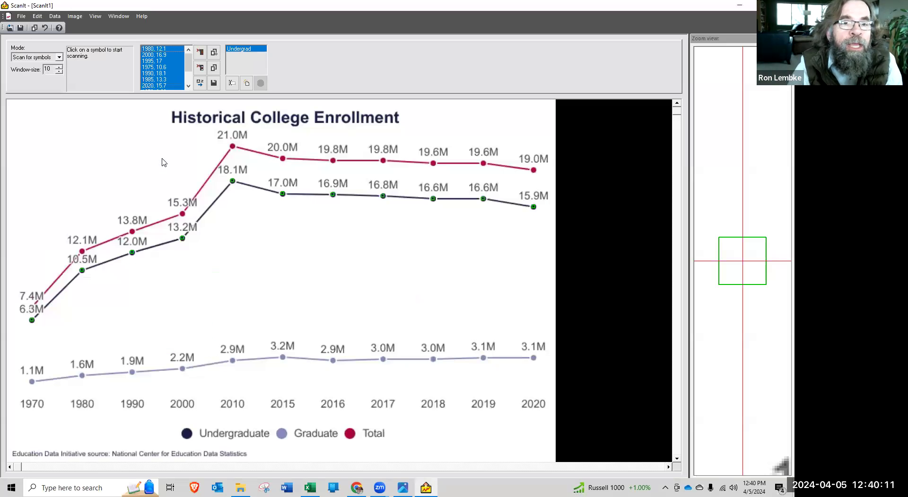
key("alt+Tab")
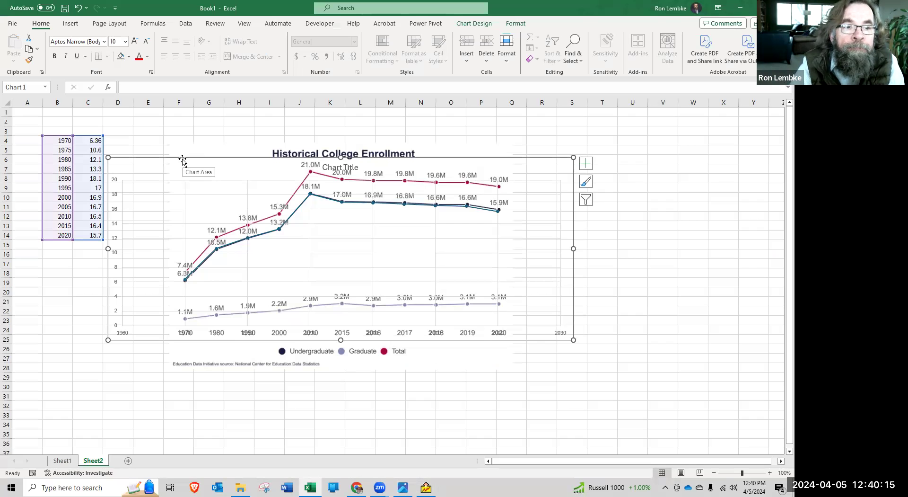
left_click_drag(182, 161, 537, 175)
left_click_drag(197, 159, 170, 137)
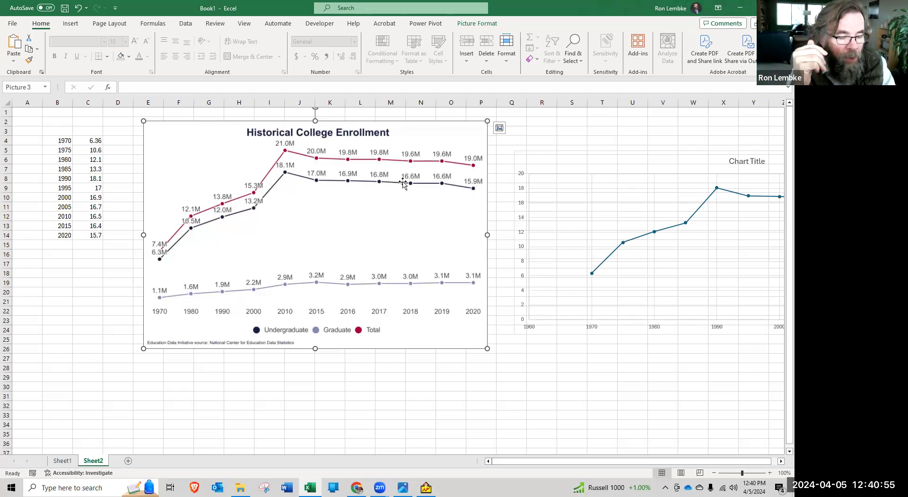
Add a new data set in ScanIt and scan the Total line's red symbols into it, using the 13.8M point as the sample
key("alt+Tab")
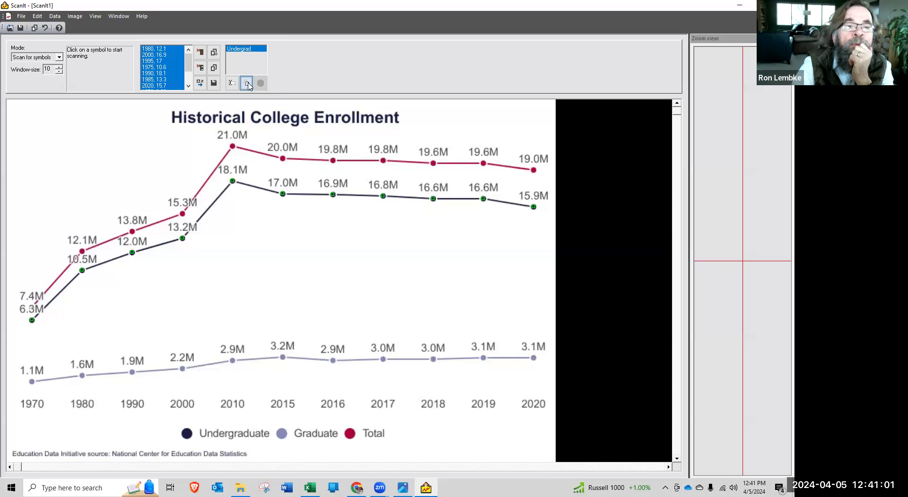
left_click(246, 84)
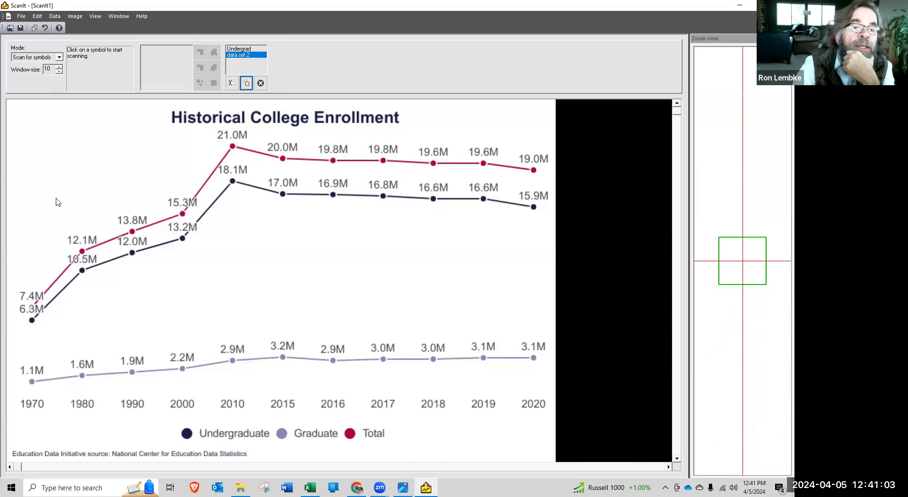
left_click(132, 231)
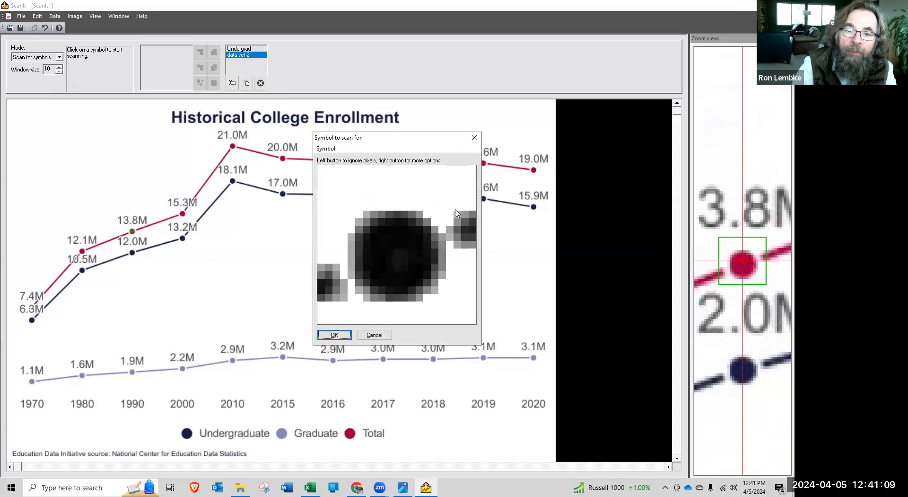
left_click(334, 335)
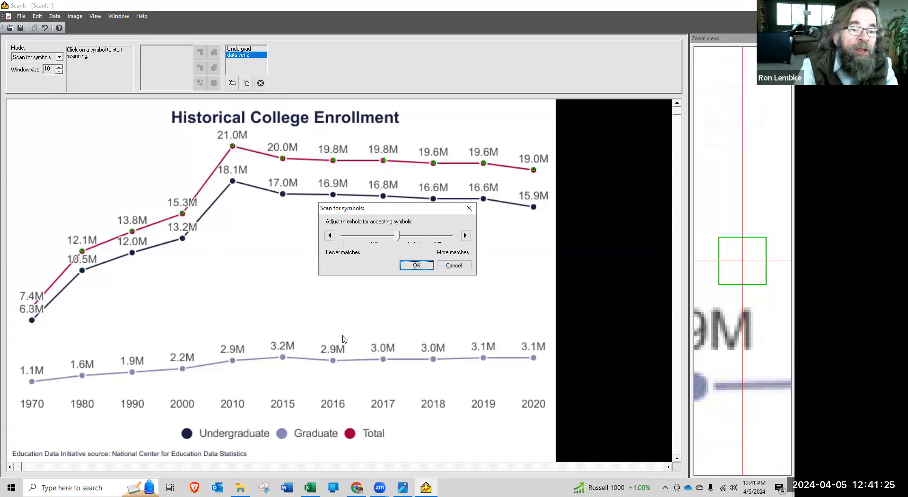
left_click(414, 266)
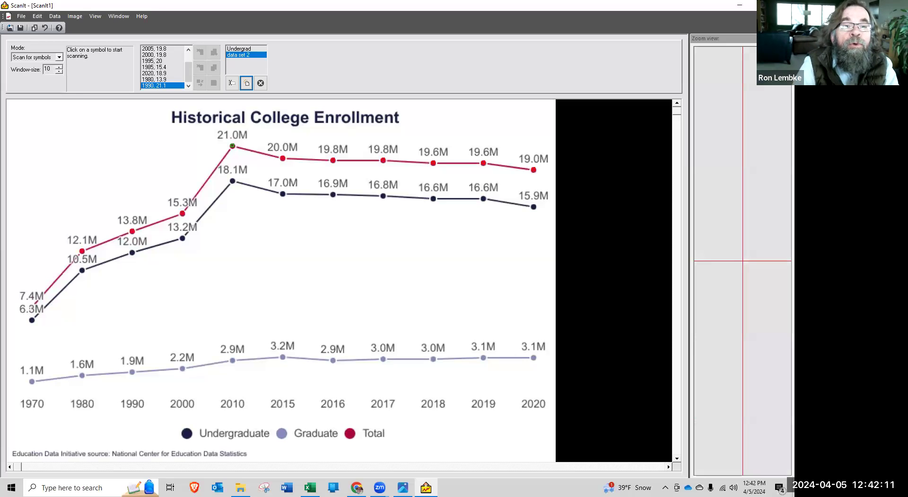
Rename the new data set as Total
left_click(231, 83)
type("Total")
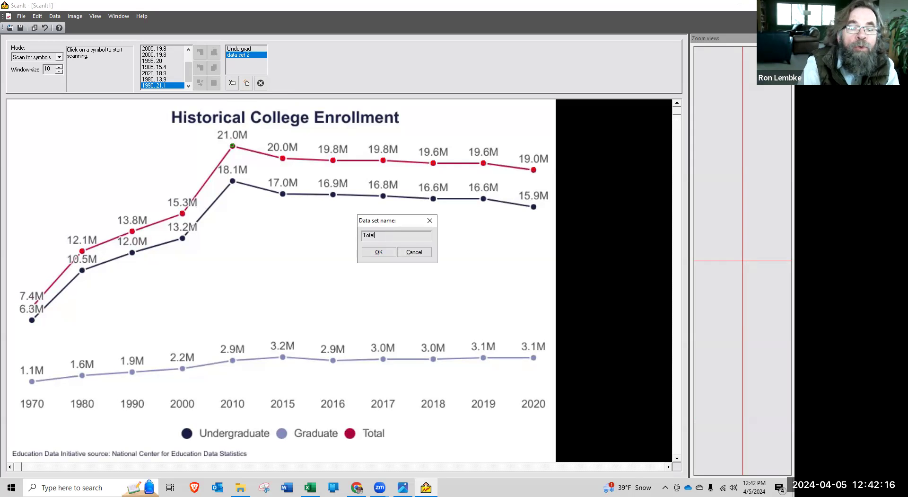
left_click(376, 253)
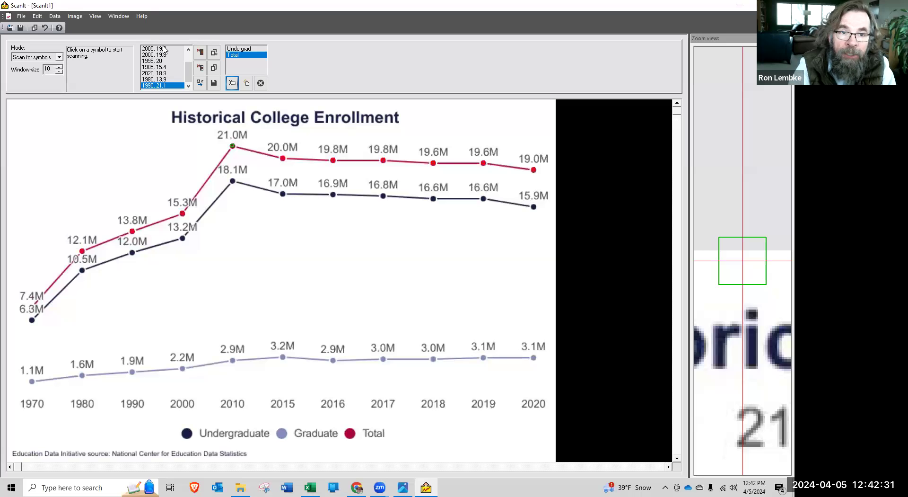
key("alt+Tab")
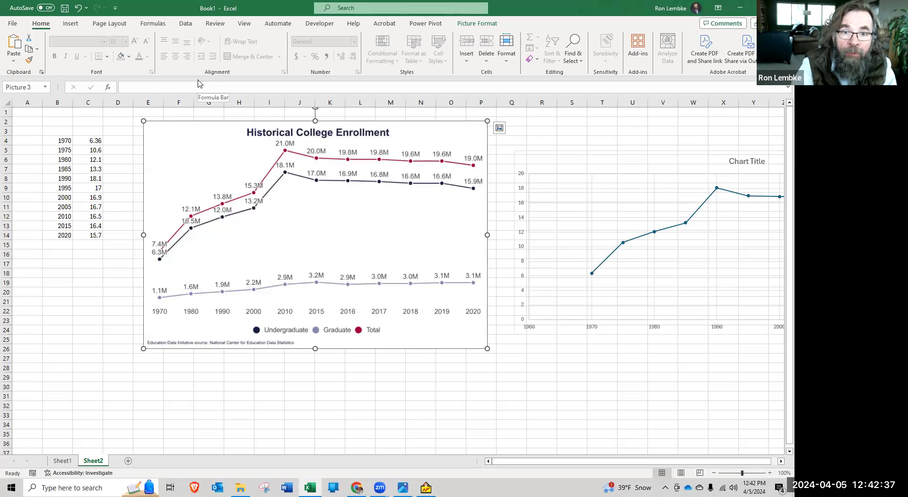
key("alt+Tab")
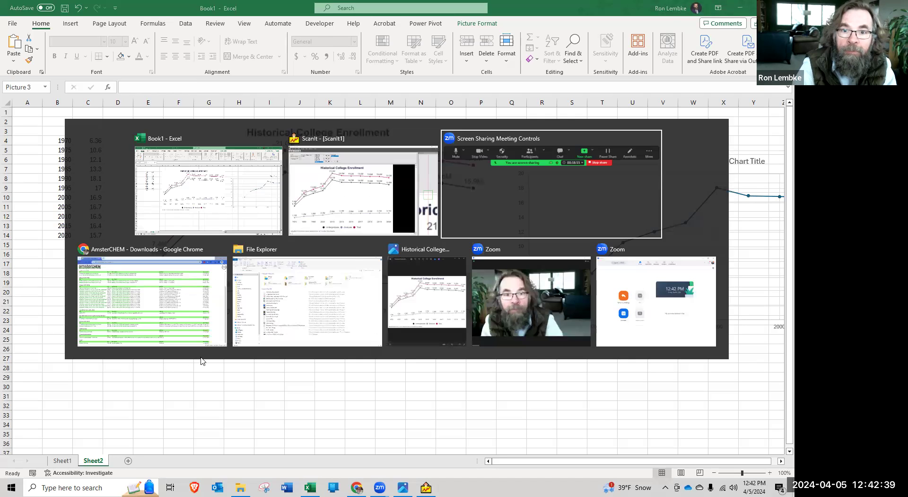